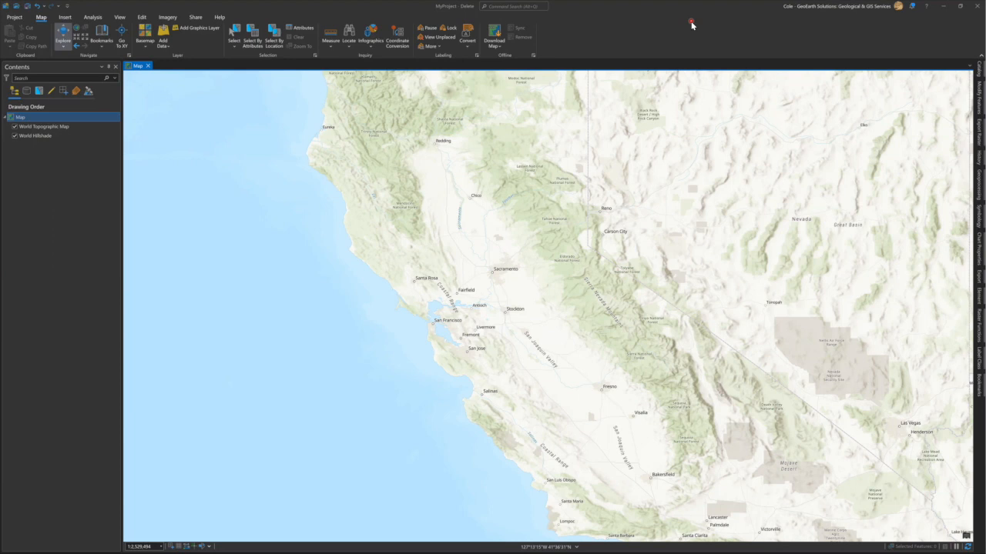
# Add the AllWells_NAD83.shp shapefile from the AllWells folder to the map.
pyautogui.click(405, 162)
pyautogui.click(44, 20)
pyautogui.click(198, 45)
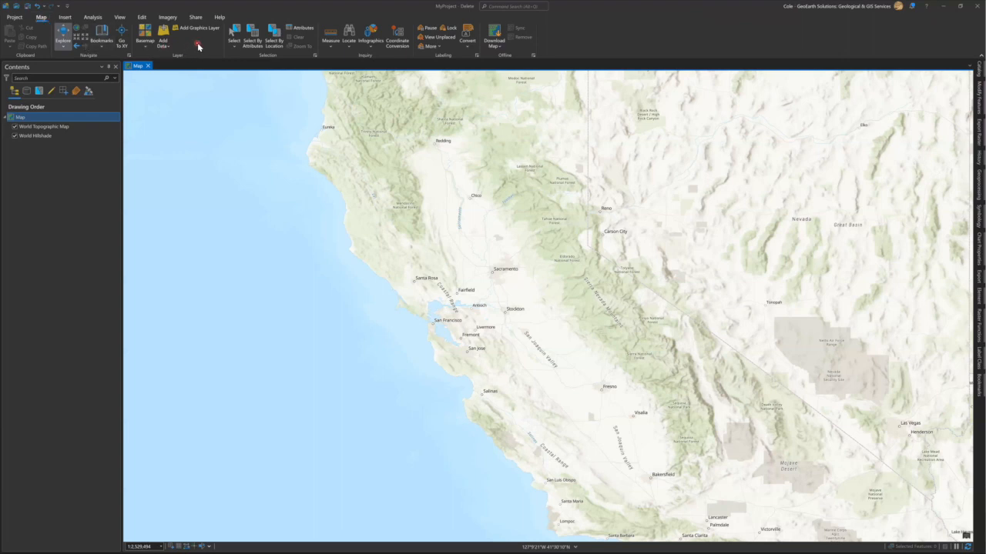
pyautogui.click(372, 60)
pyautogui.click(348, 47)
pyautogui.click(165, 32)
pyautogui.click(306, 226)
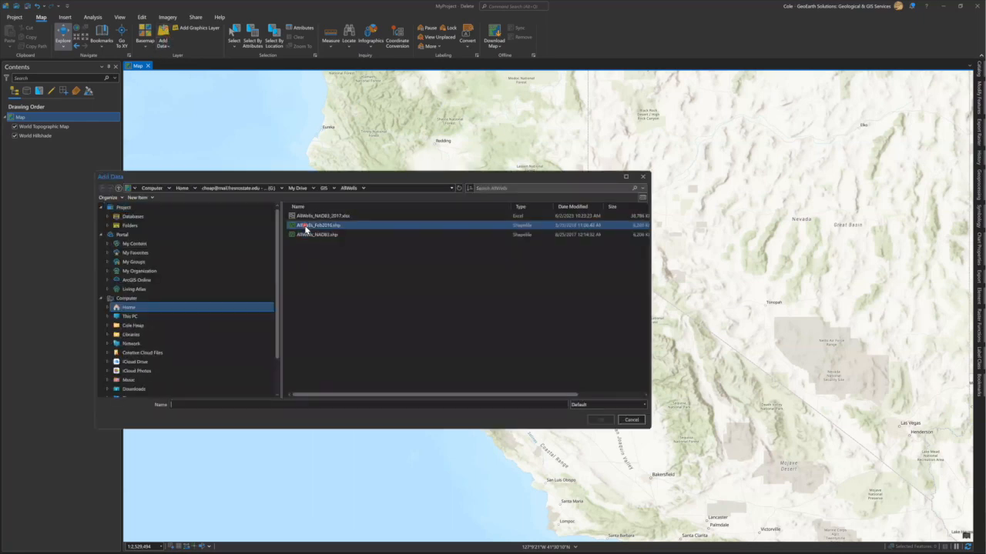
pyautogui.click(323, 234)
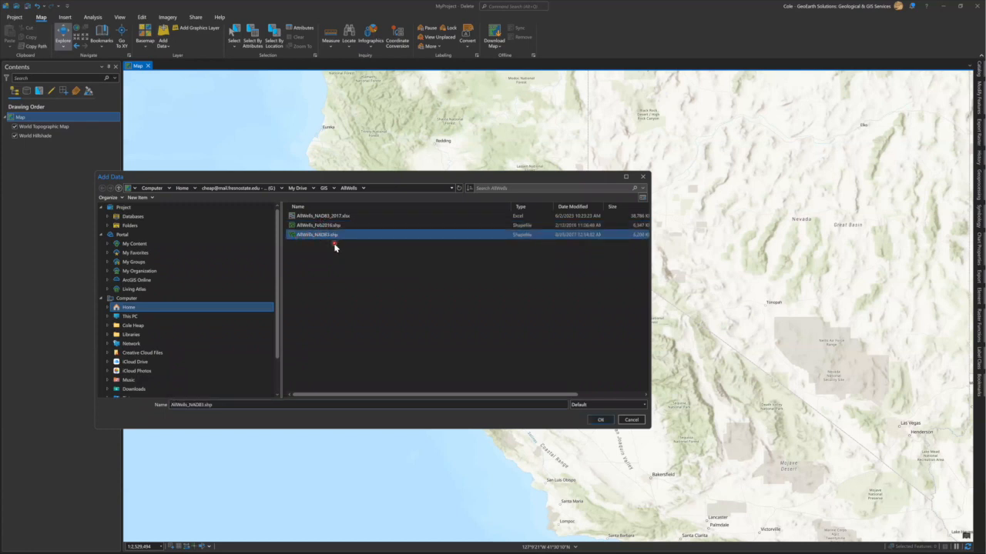
pyautogui.click(600, 420)
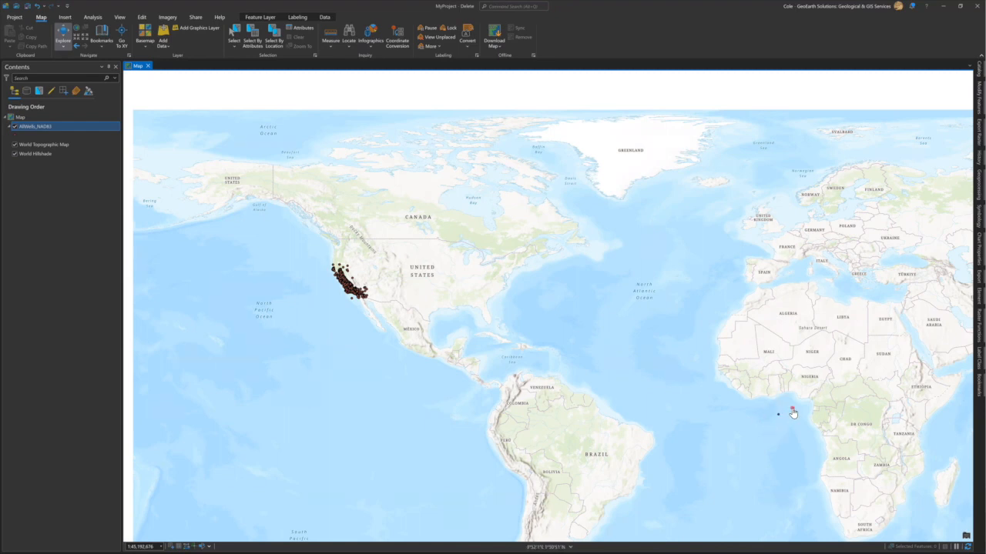
# Zoom to the AllWells_NAD83 wells across California and open the Locate pane.
pyautogui.click(76, 47)
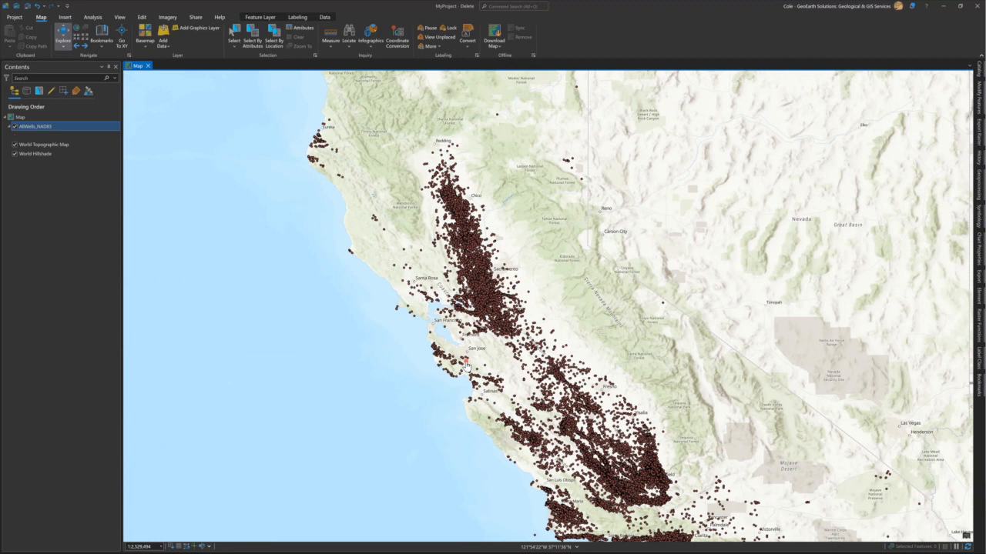
pyautogui.click(348, 33)
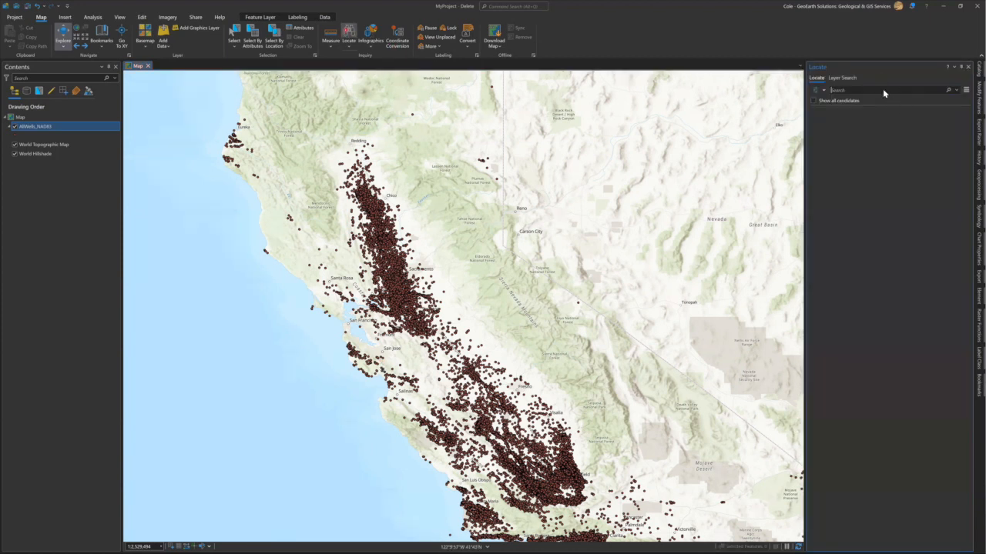
# Widen the Locate pane and paste API number 03120113 into the search box.
pyautogui.moveTo(804, 170); pyautogui.dragTo(684, 182)
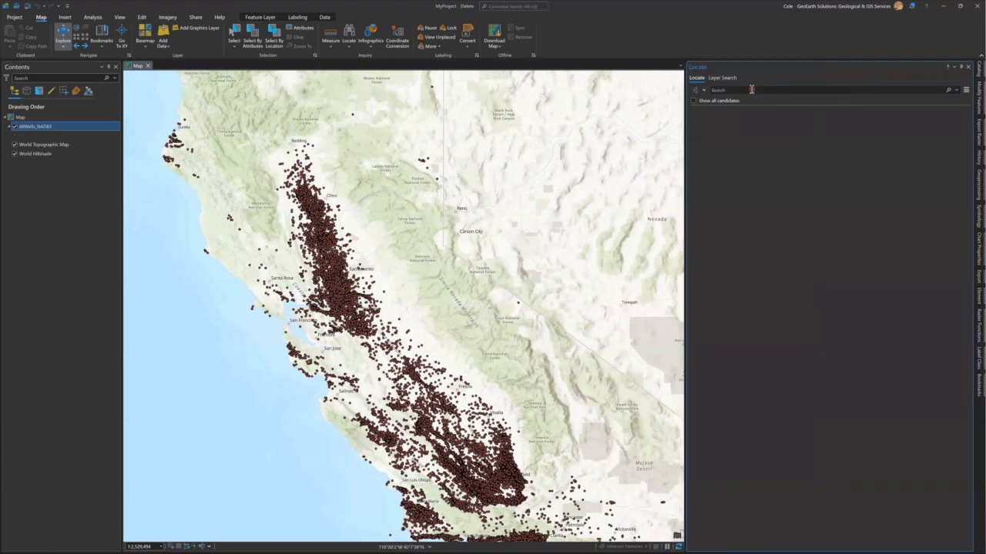
pyautogui.click(751, 89)
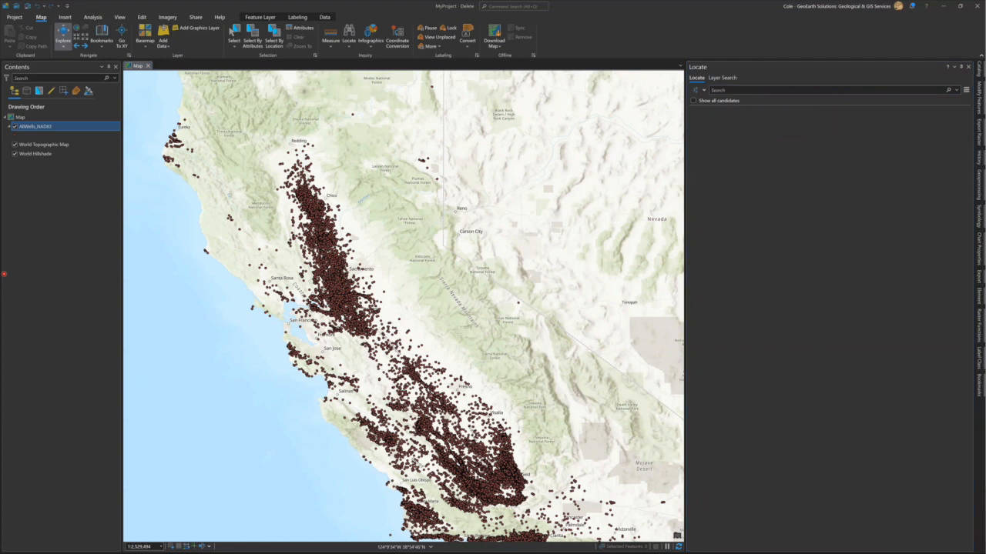
pyautogui.click(790, 91)
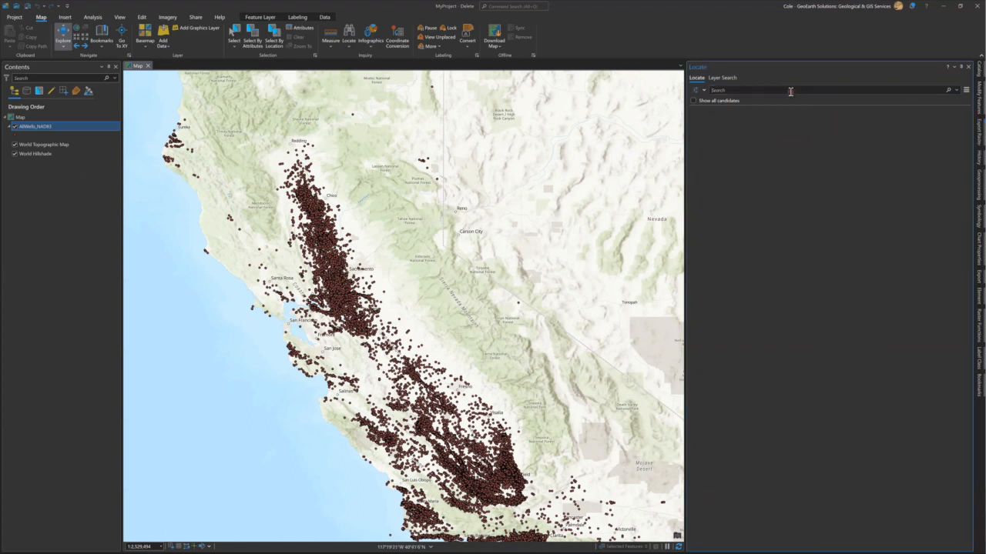
pyautogui.write('03120113')
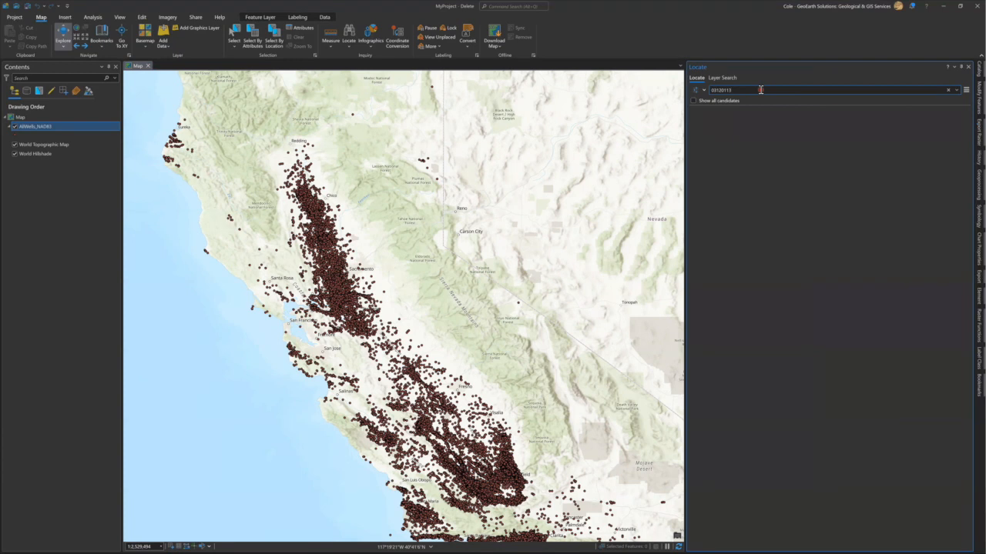
# Search for 03120113 and inspect the São Paulo postal-code match it returns.
pyautogui.press('Return')
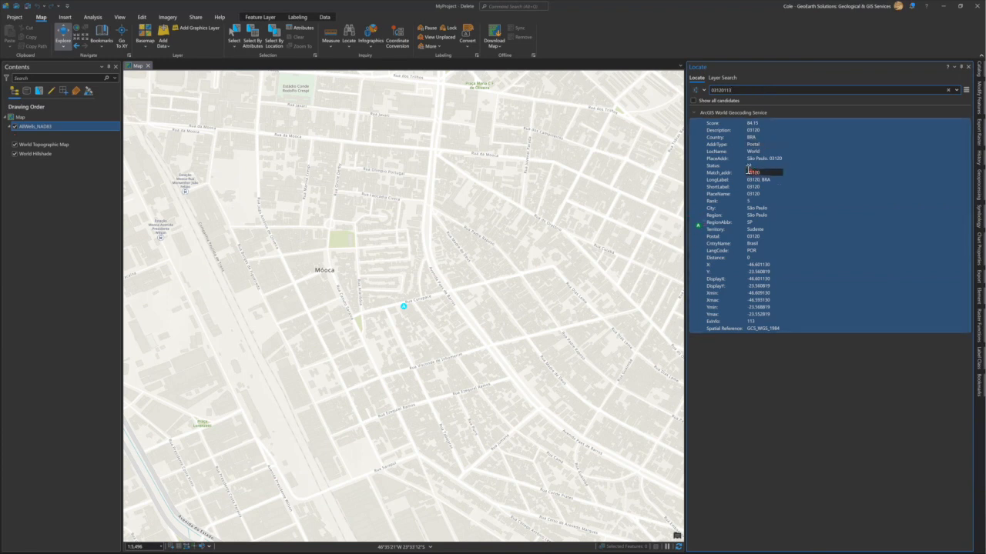
pyautogui.click(798, 158)
pyautogui.scroll(-2, 384, 267)
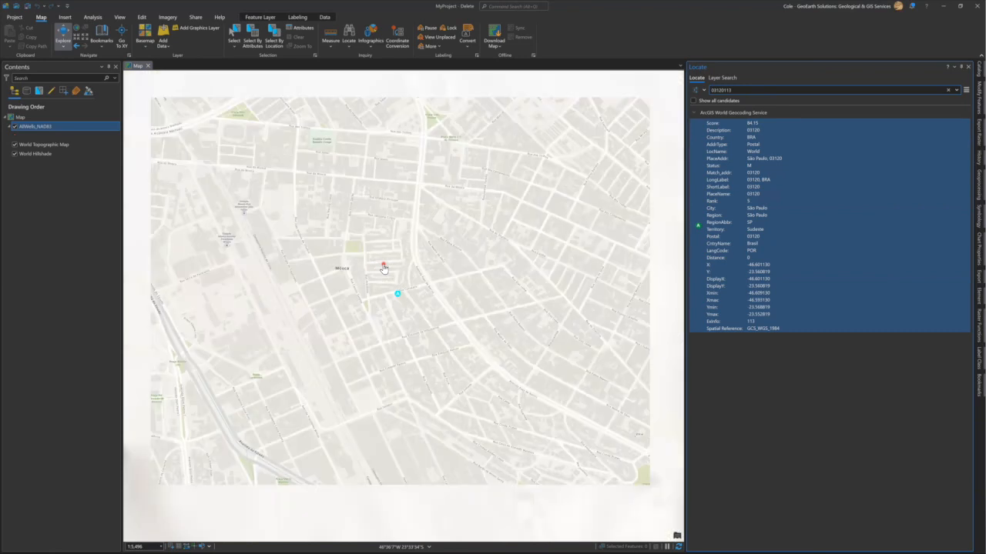
pyautogui.scroll(-5, 384, 266)
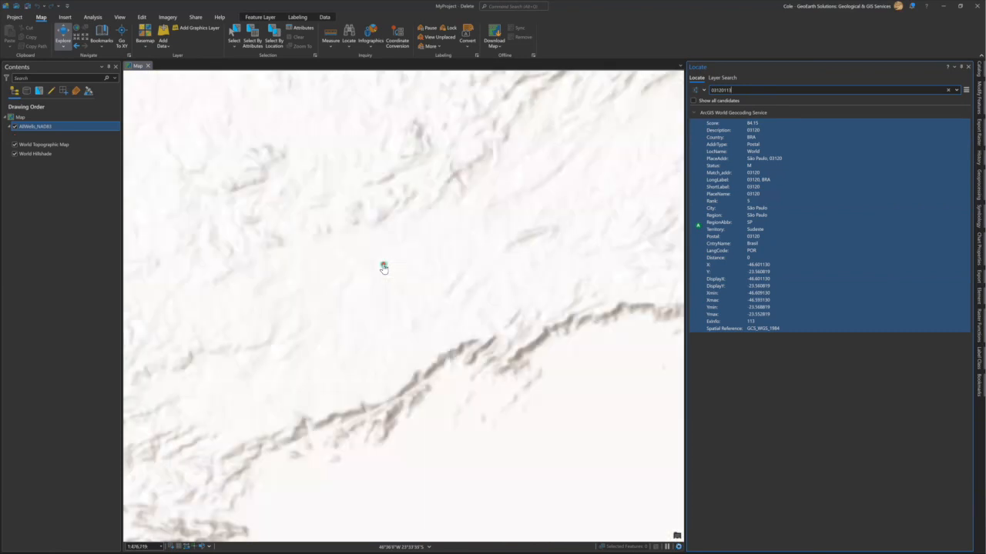
pyautogui.scroll(-6, 383, 266)
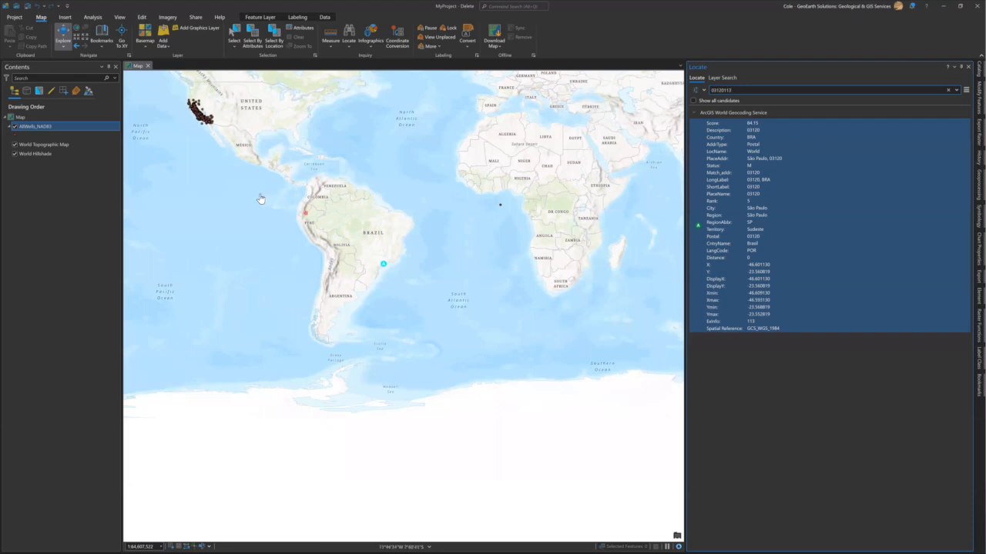
# Step back through previous map extents to return to the California wells view.
pyautogui.click(78, 47)
pyautogui.click(78, 47)
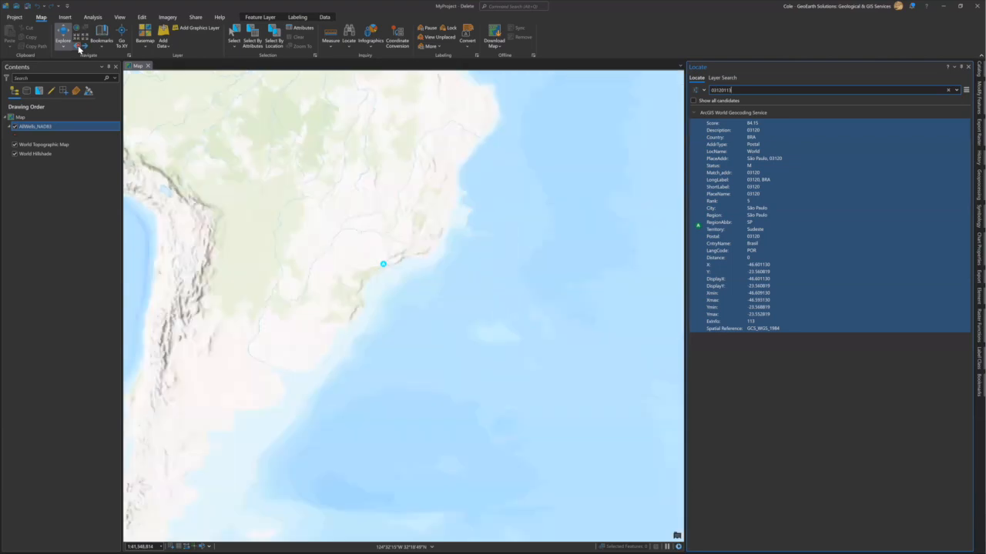
pyautogui.click(78, 47)
pyautogui.click(77, 47)
pyautogui.click(77, 47)
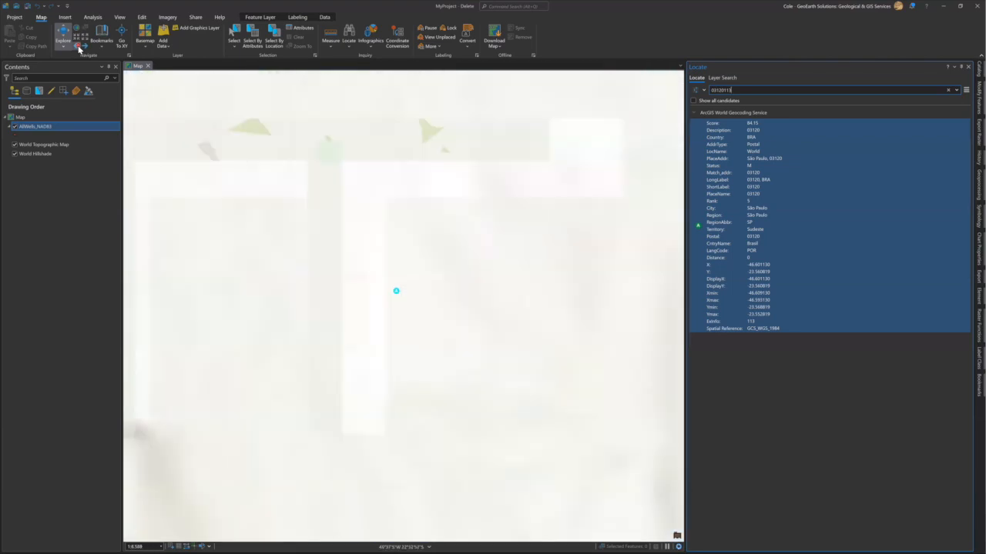
pyautogui.click(77, 46)
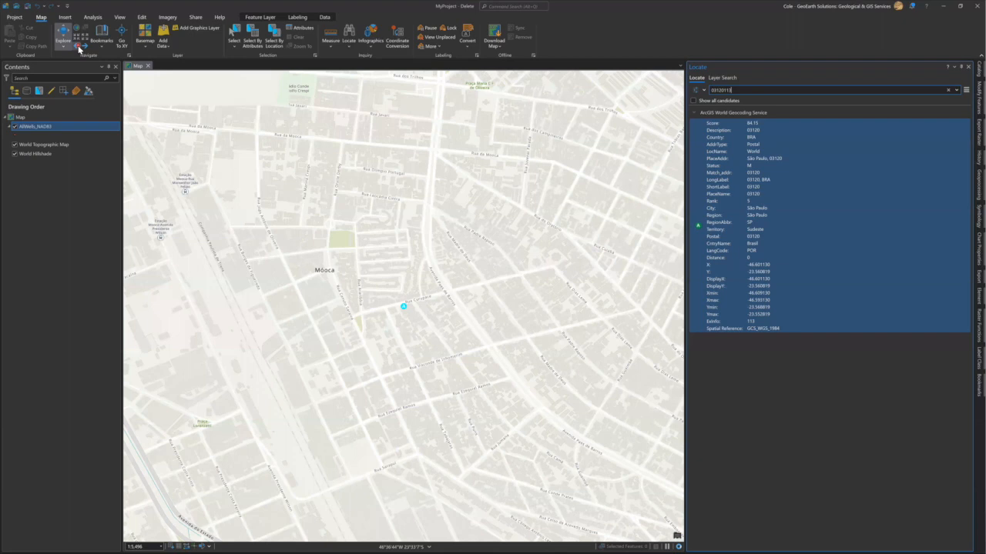
pyautogui.click(78, 47)
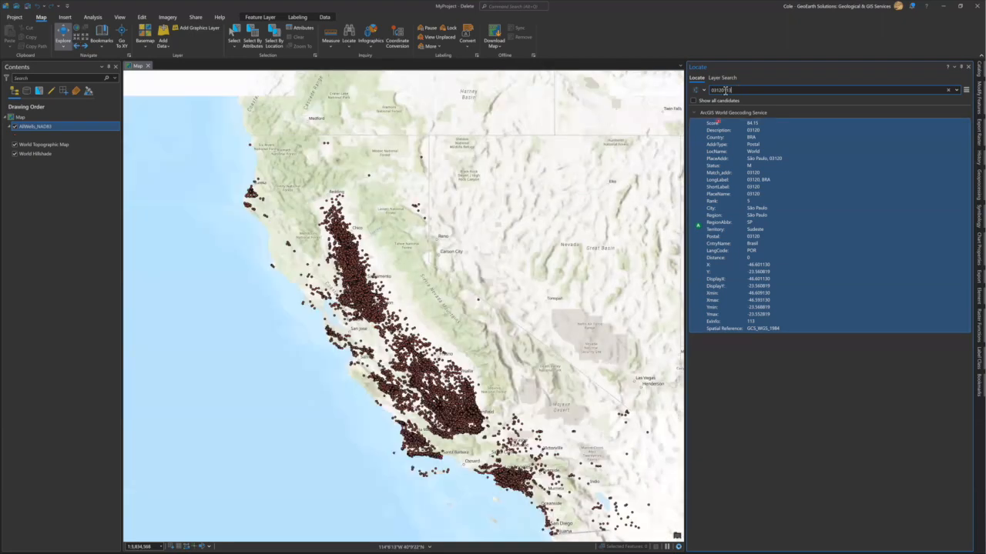
# Clear the 03120113 search and review the XY provider and World Geocoding Service locators.
pyautogui.click(948, 91)
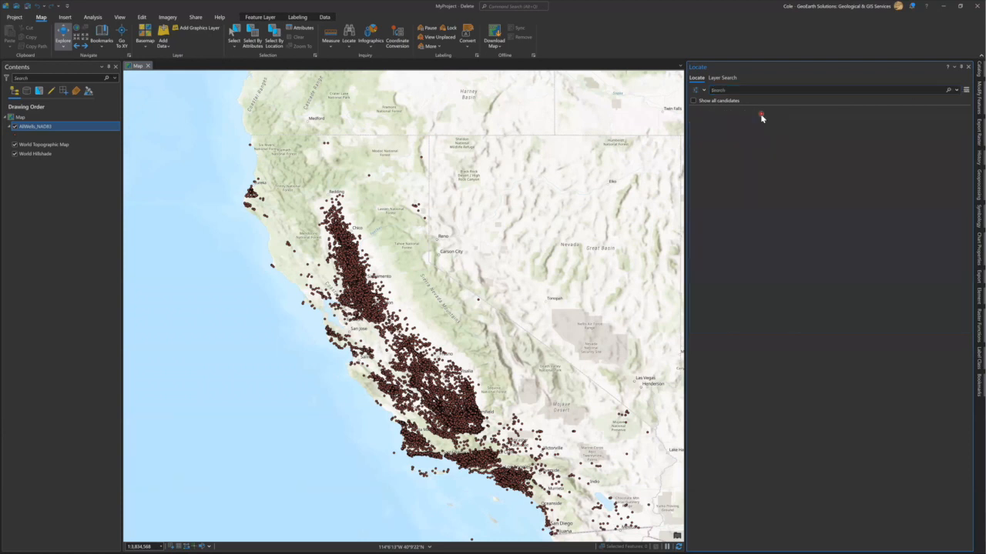
pyautogui.click(705, 93)
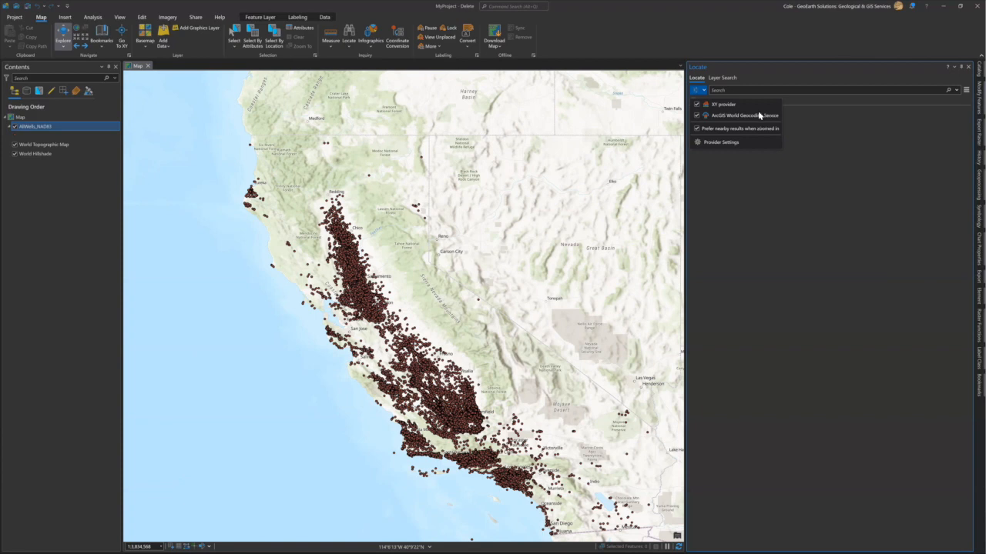
pyautogui.click(774, 68)
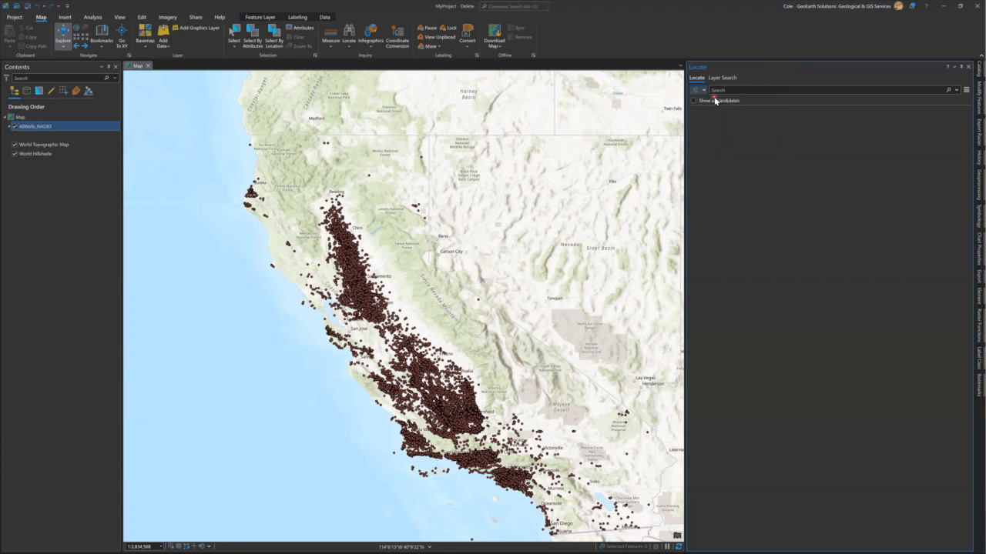
# Check the Locate pane's display options, then open Provider Settings from the locator list.
pyautogui.click(967, 91)
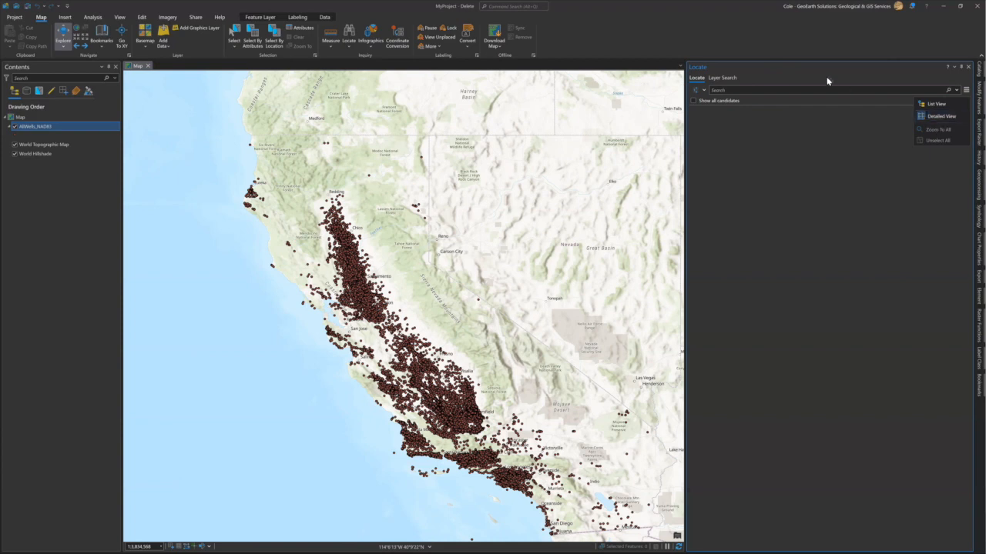
pyautogui.click(846, 71)
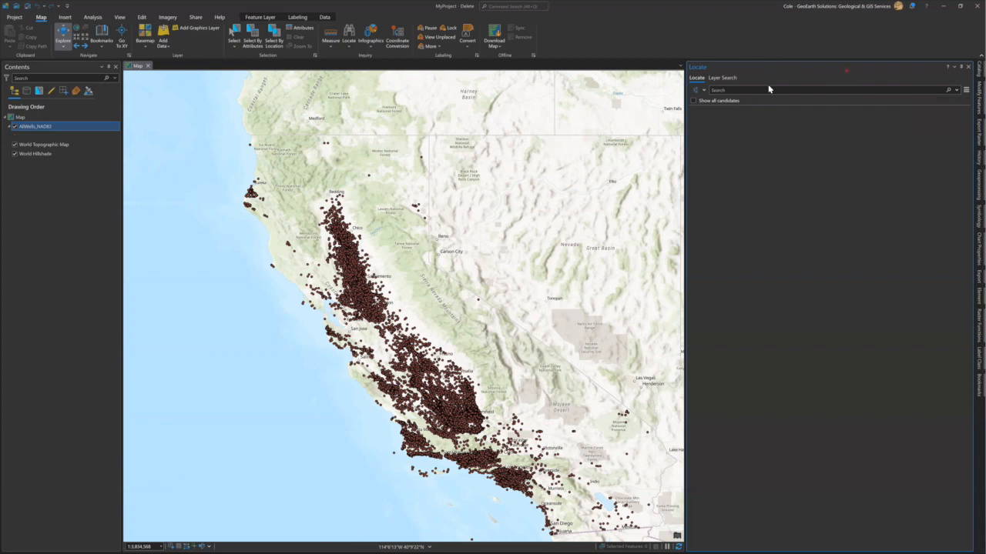
pyautogui.click(704, 92)
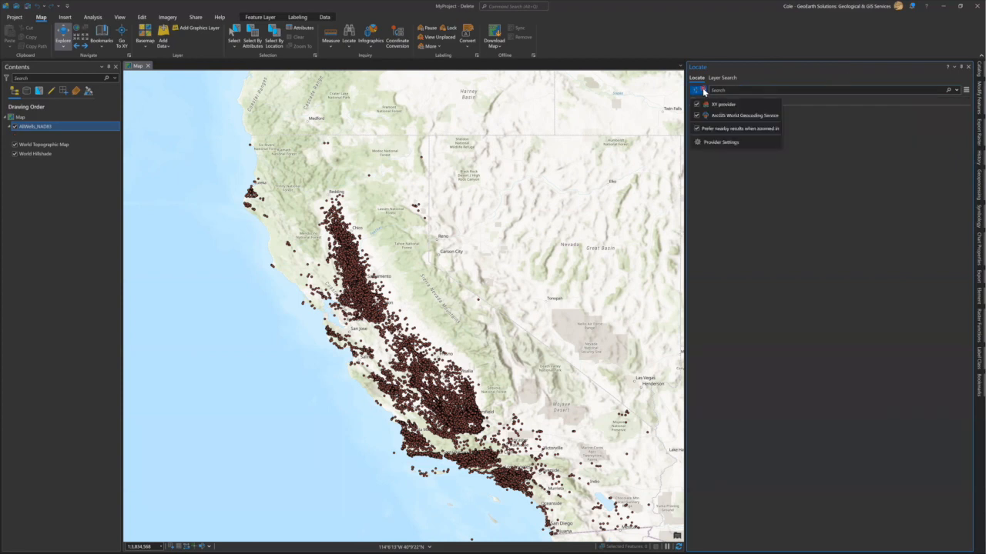
pyautogui.click(727, 144)
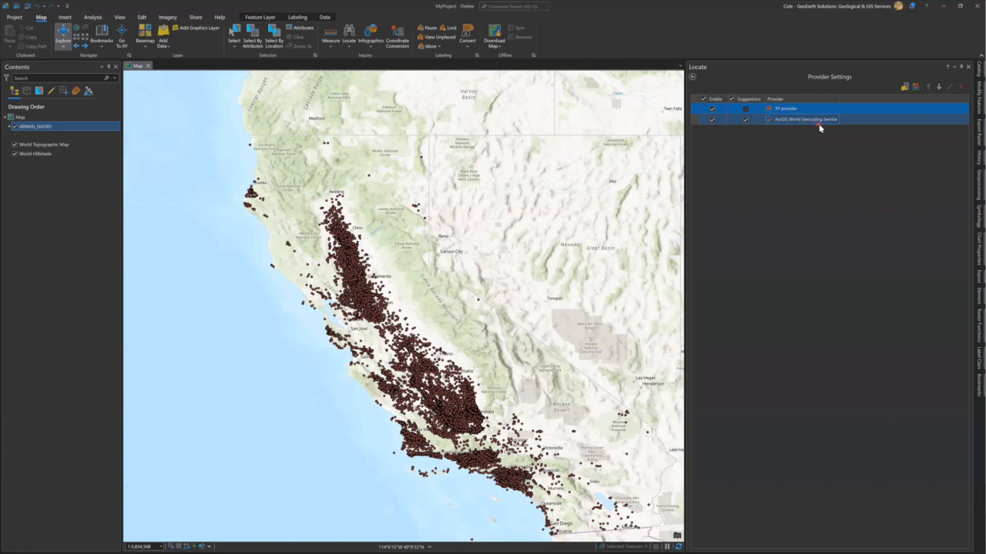
# Disable the XY provider and ArcGIS World Geocoding Service, then configure a layer-based provider.
pyautogui.click(712, 108)
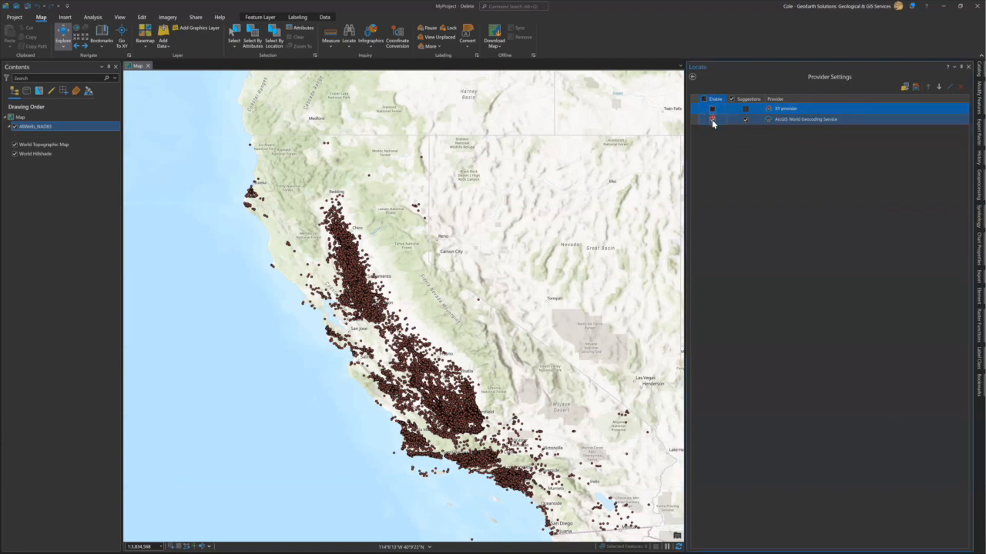
pyautogui.click(711, 119)
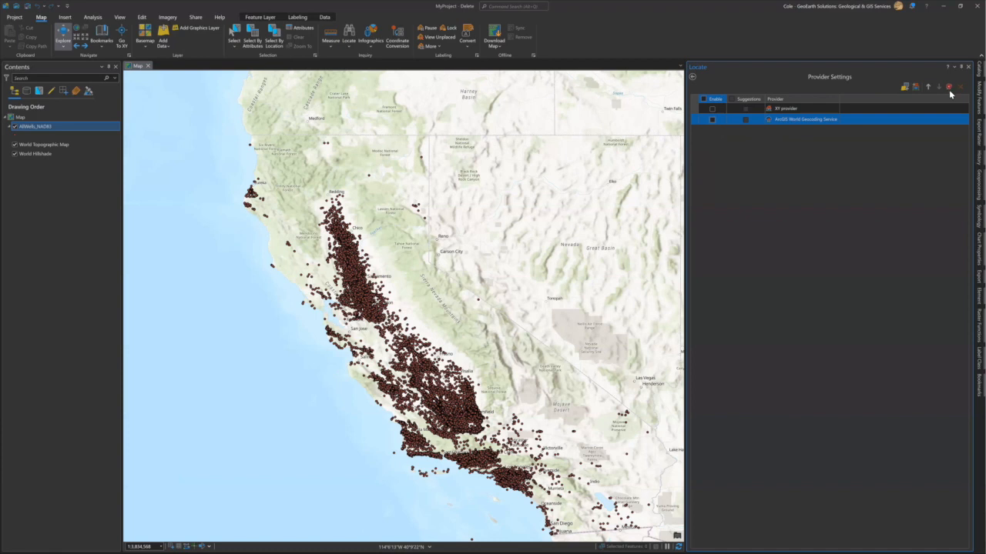
pyautogui.click(904, 88)
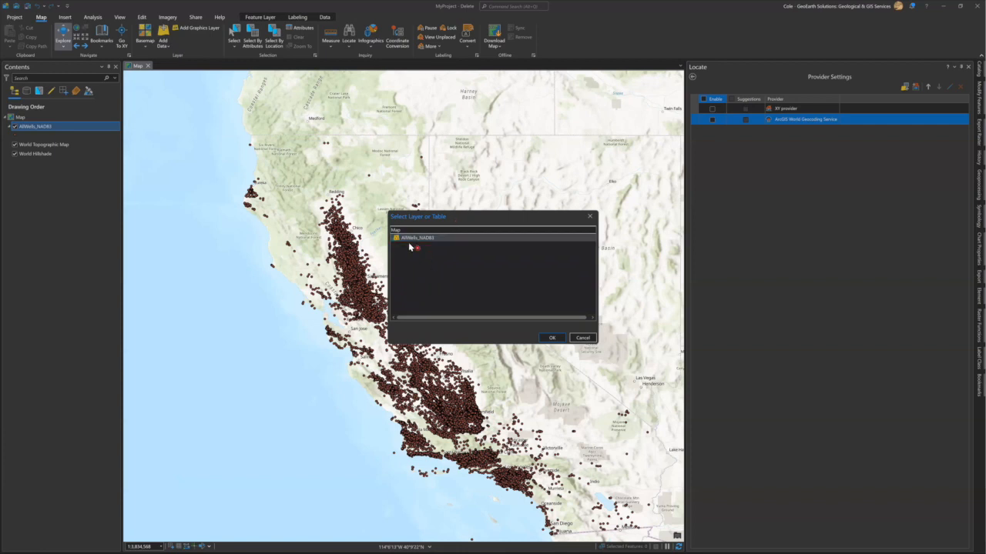
# Add AllWells_NAD83 as an enabled Locate provider and open its field settings.
pyautogui.click(433, 240)
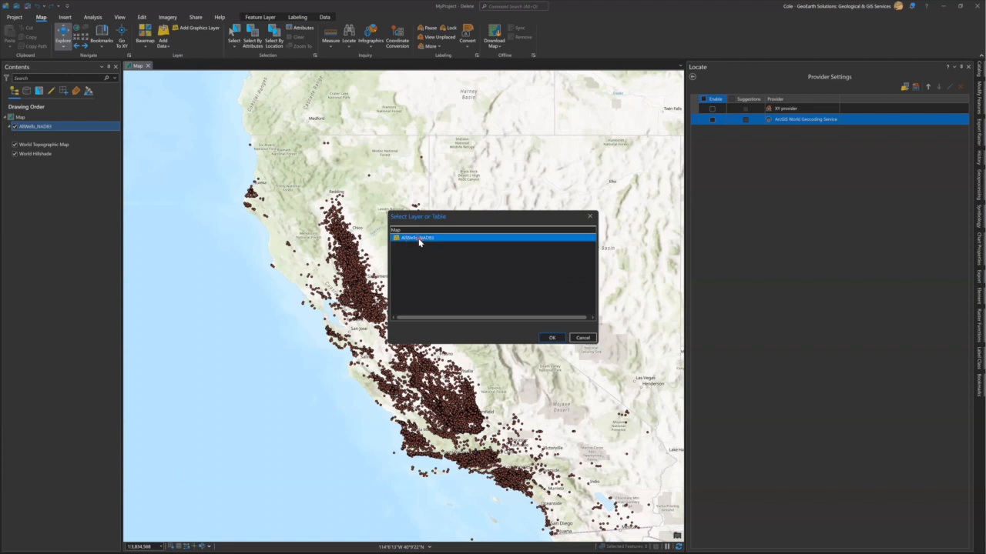
pyautogui.click(552, 340)
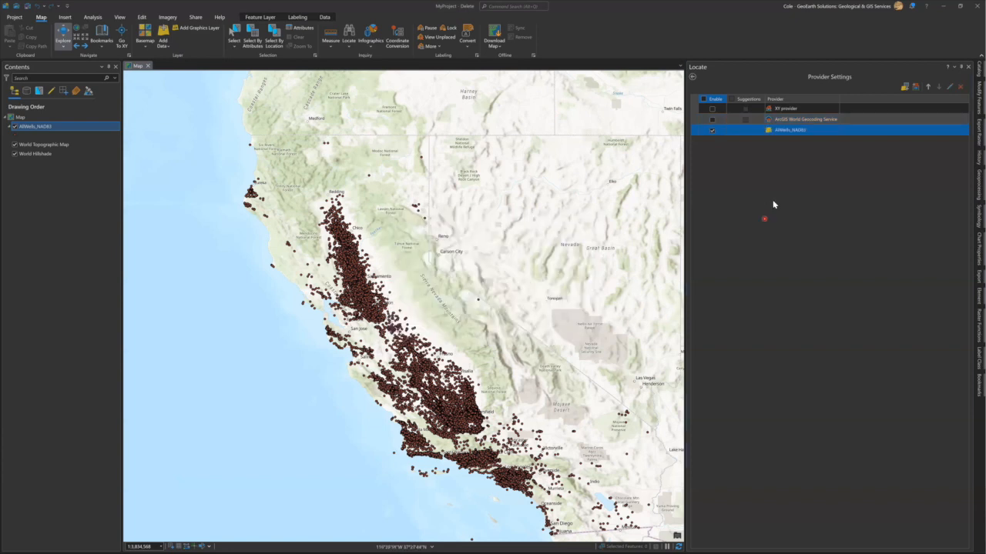
pyautogui.click(693, 80)
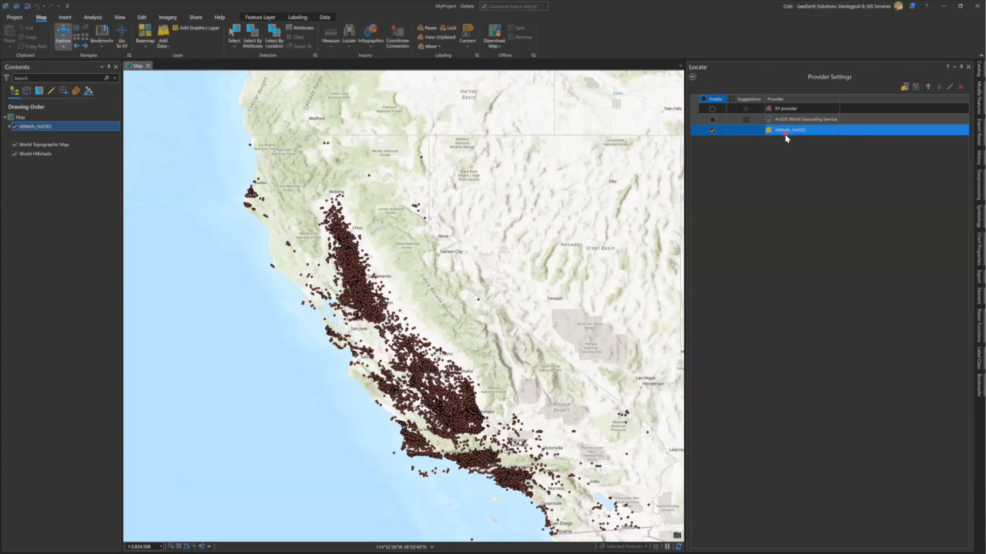
pyautogui.click(950, 92)
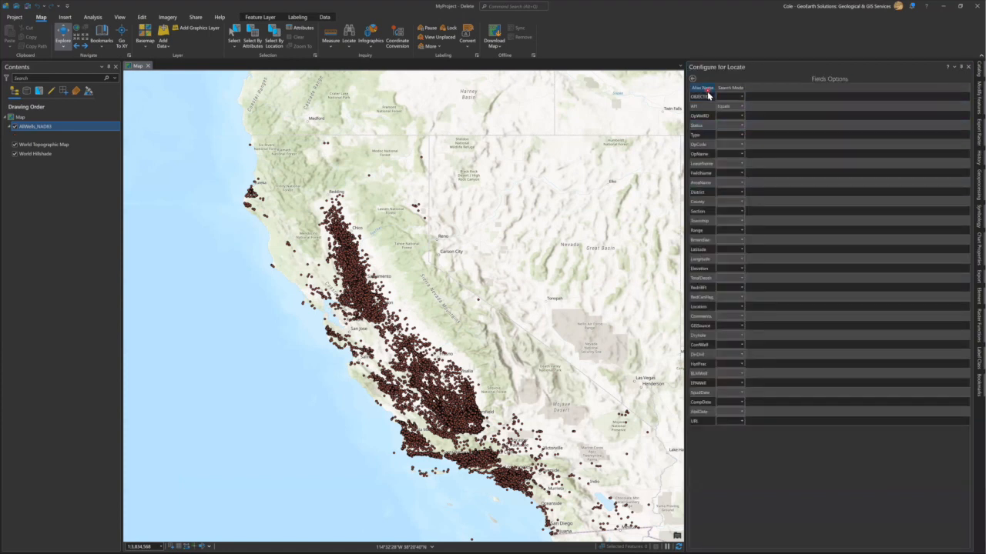
# Review the wells provider's searchable fields and keep the API field at Equals search mode.
pyautogui.click(705, 155)
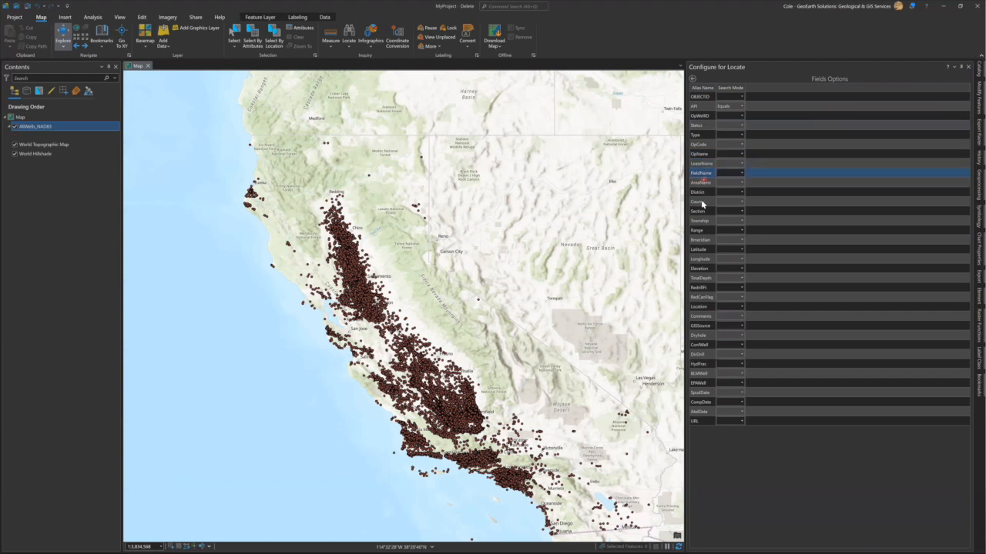
pyautogui.click(704, 109)
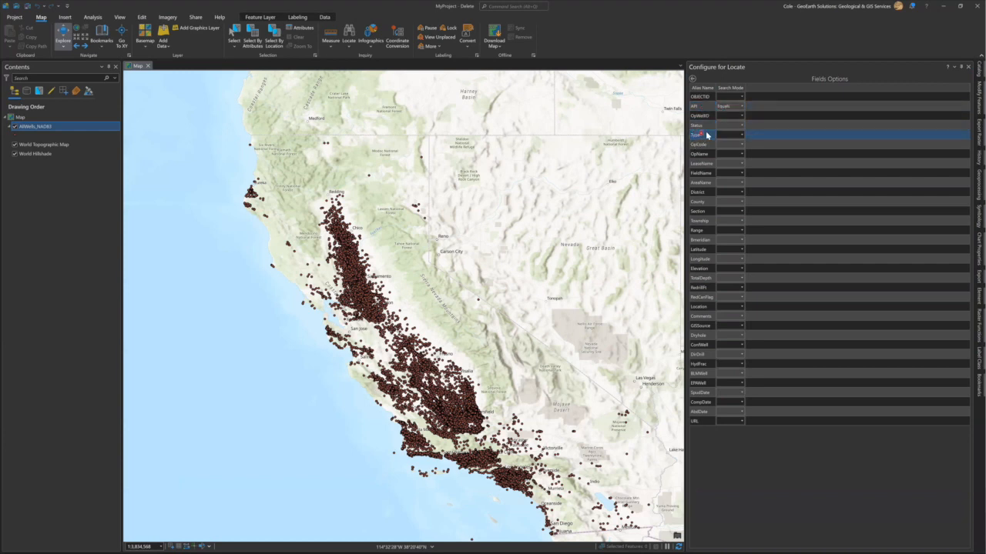
pyautogui.click(726, 127)
pyautogui.click(702, 173)
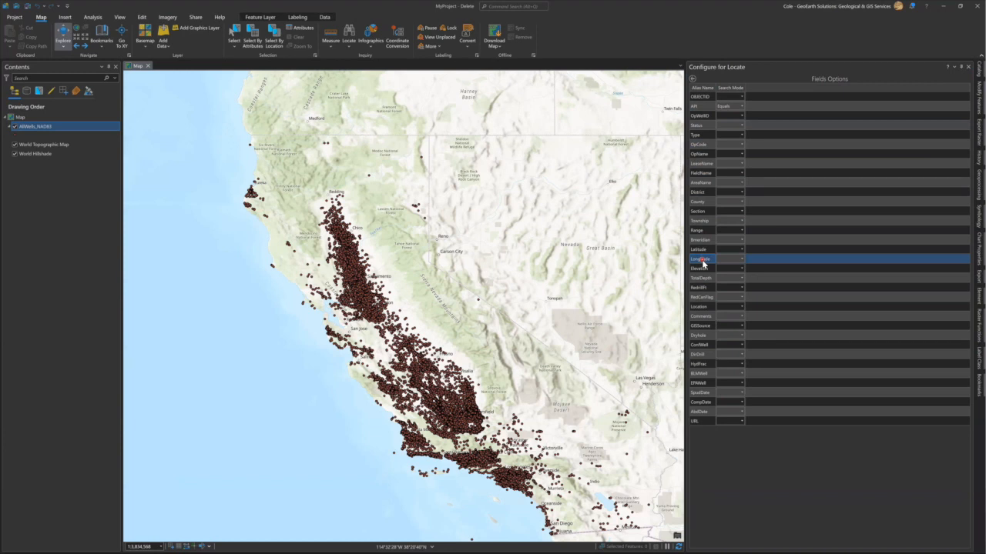
pyautogui.click(700, 108)
pyautogui.click(742, 109)
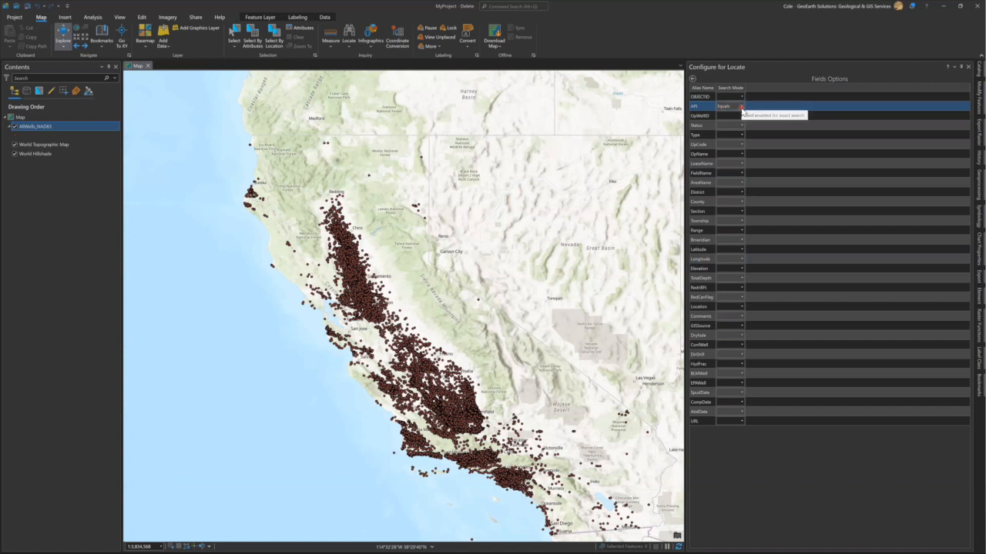
pyautogui.click(742, 109)
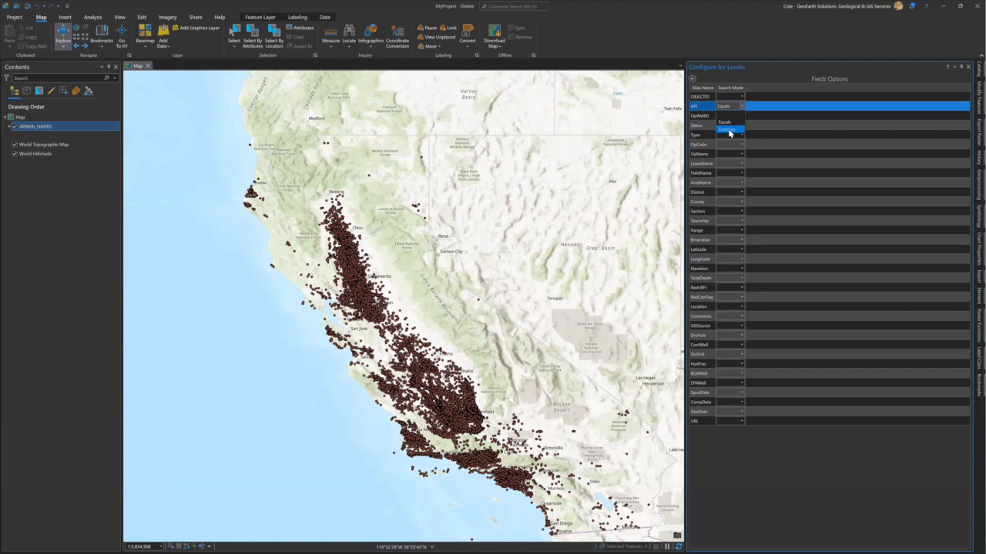
pyautogui.click(724, 123)
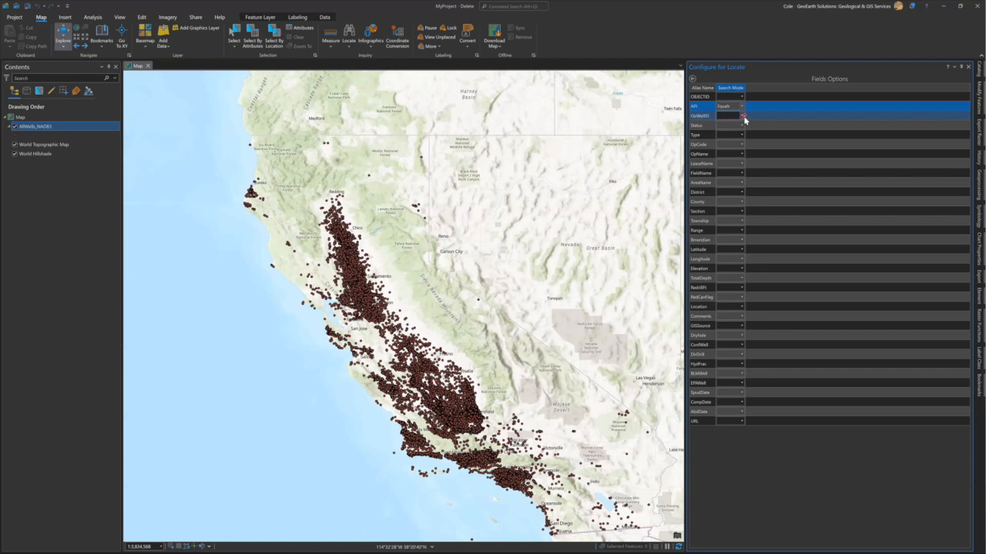
# Set the OpWellID field's search mode to Equals and return to the provider list.
pyautogui.click(742, 116)
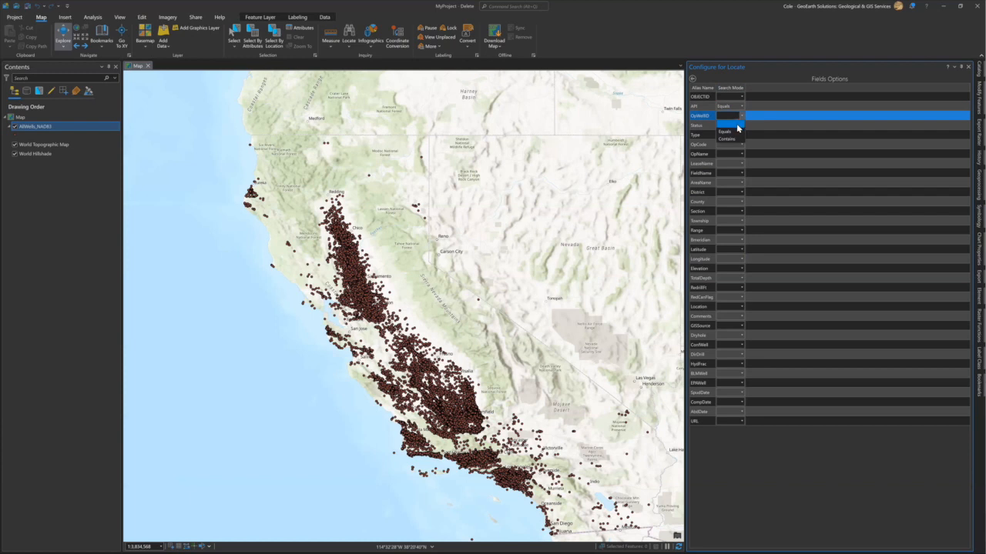
pyautogui.click(725, 134)
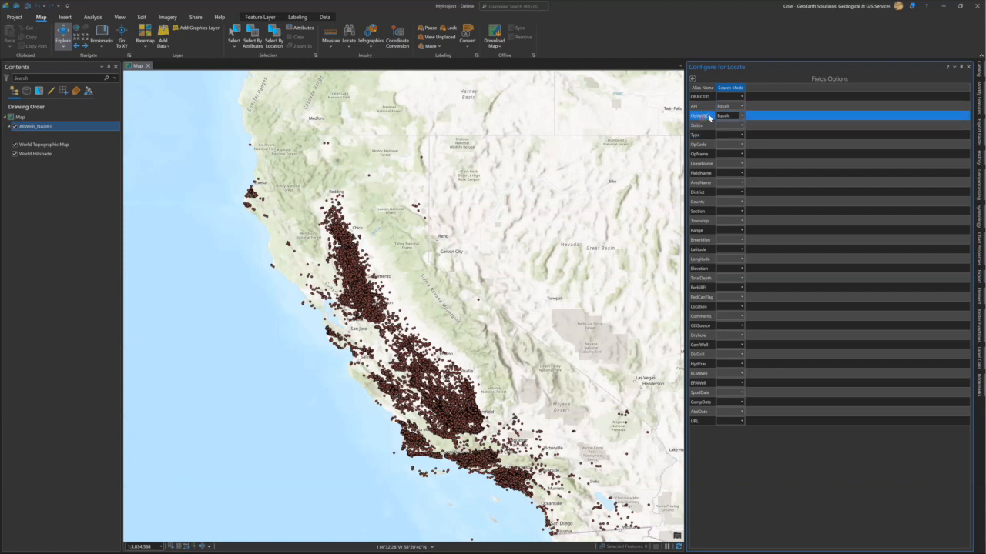
pyautogui.click(731, 175)
pyautogui.click(732, 134)
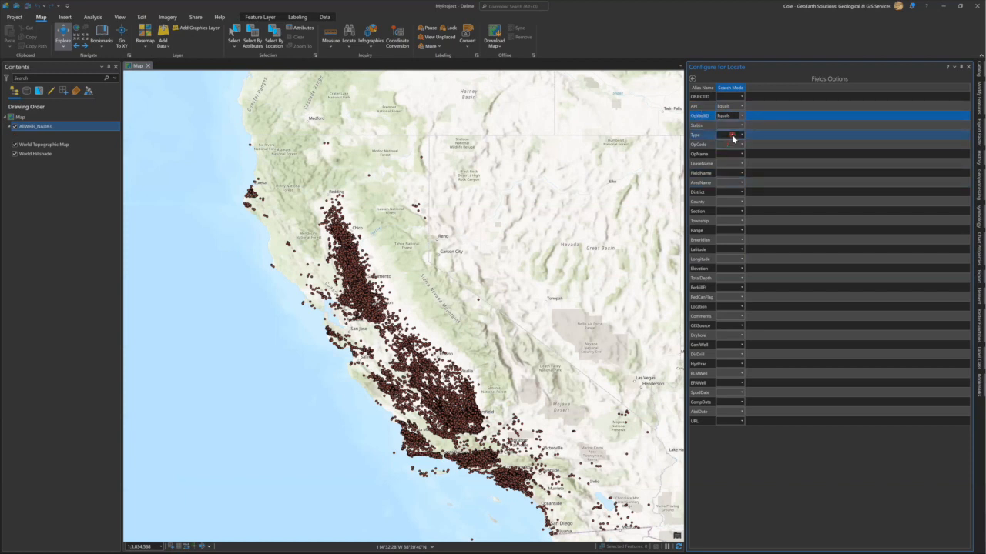
pyautogui.click(692, 80)
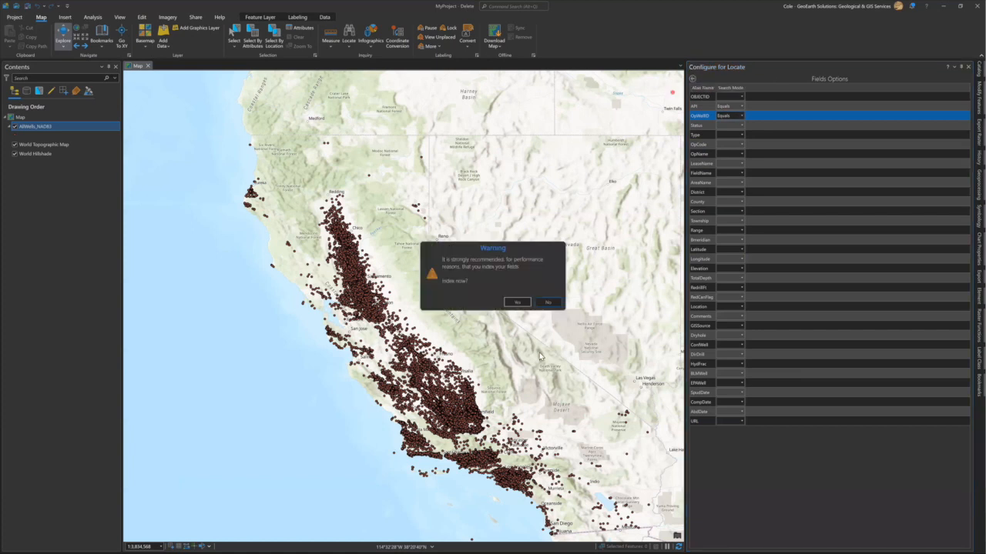
# Accept field indexing, dismiss the OpWellID field-too-long error, and try dragging OpWellID above API.
pyautogui.click(508, 303)
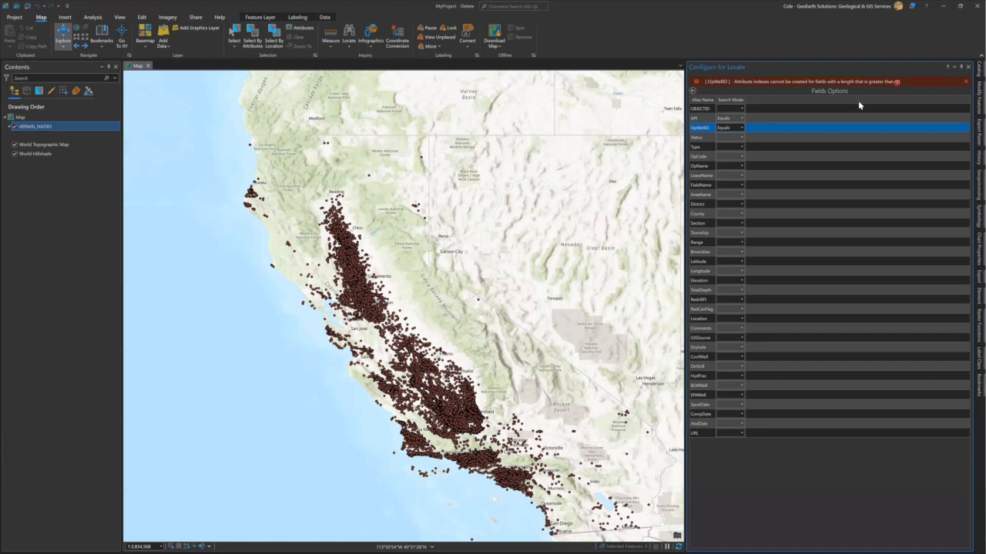
pyautogui.click(705, 128)
pyautogui.click(965, 82)
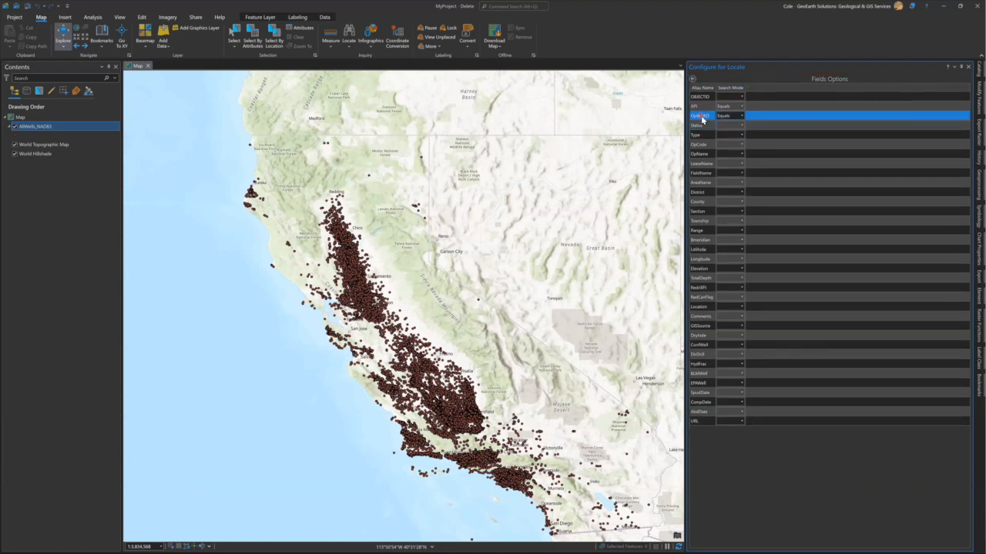
pyautogui.moveTo(702, 118); pyautogui.dragTo(693, 81)
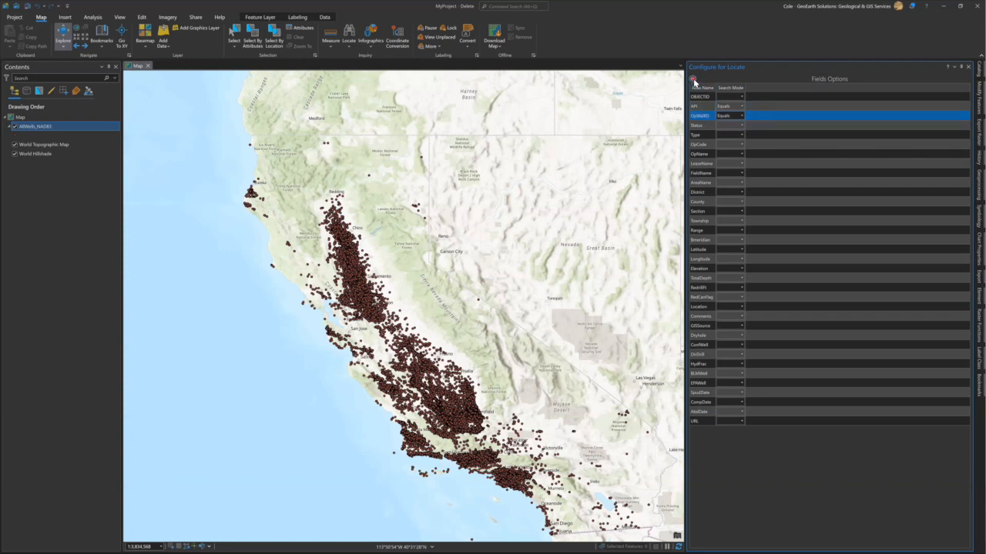
# Try moving AllWells_NAD83 to the top of the providers, then re-enter API 03120113 in Locate.
pyautogui.click(692, 79)
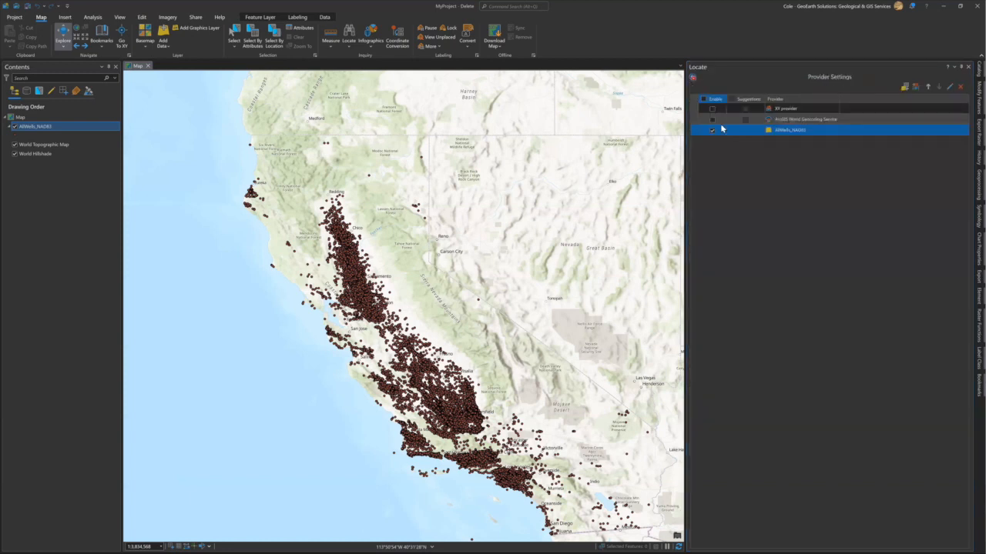
pyautogui.moveTo(800, 136); pyautogui.dragTo(721, 124)
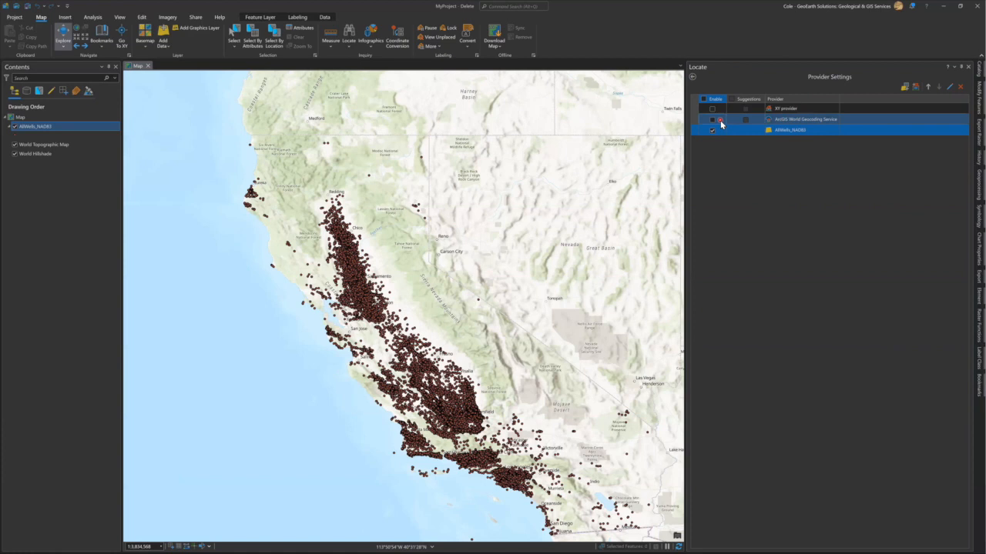
pyautogui.moveTo(720, 124)
pyautogui.mouseDown()
pyautogui.moveTo(769, 137)
pyautogui.moveTo(798, 132)
pyautogui.moveTo(769, 128)
pyautogui.moveTo(693, 79)
pyautogui.mouseUp()
pyautogui.click(693, 79)
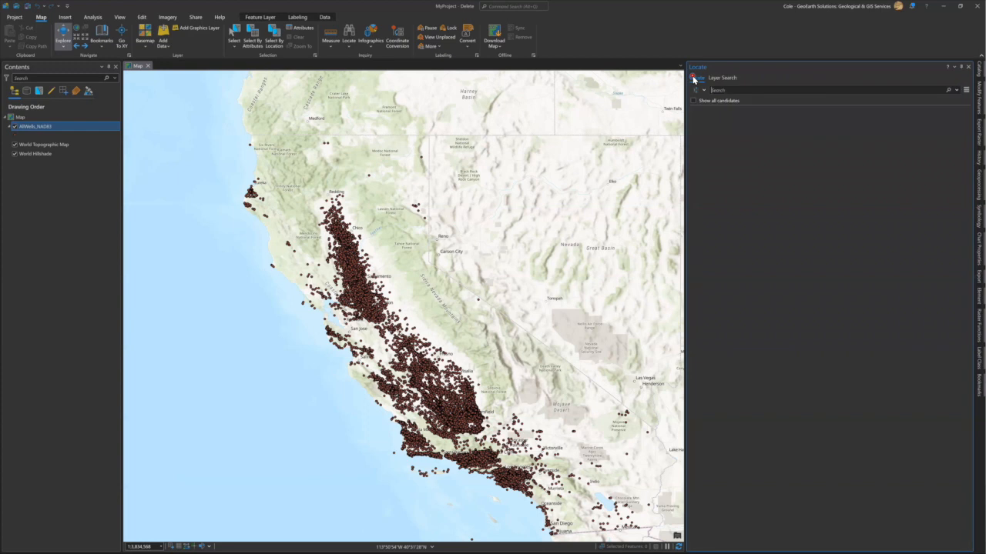
pyautogui.click(735, 90)
pyautogui.write('03120113')
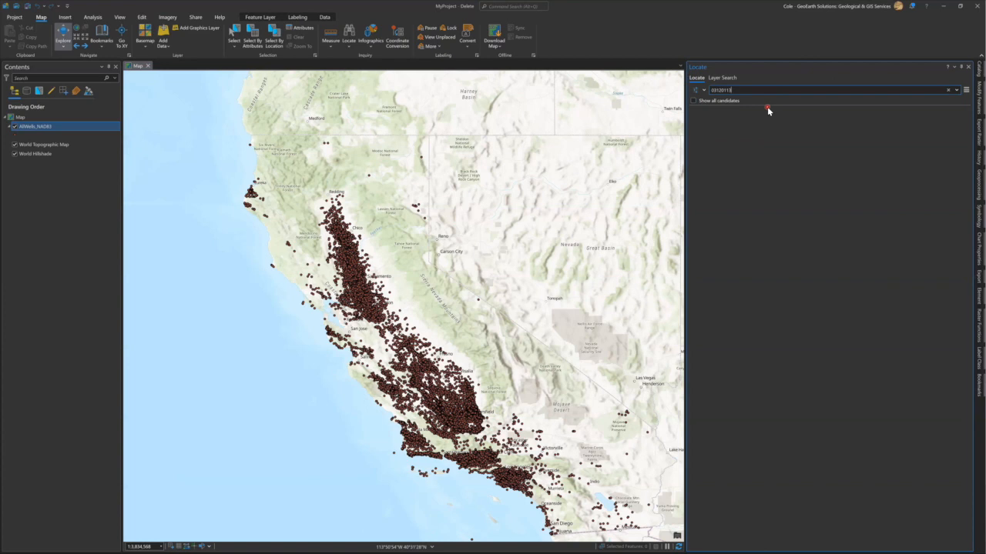
# Run the Locate search for API 03120113 and check the result display options.
pyautogui.press('Return')
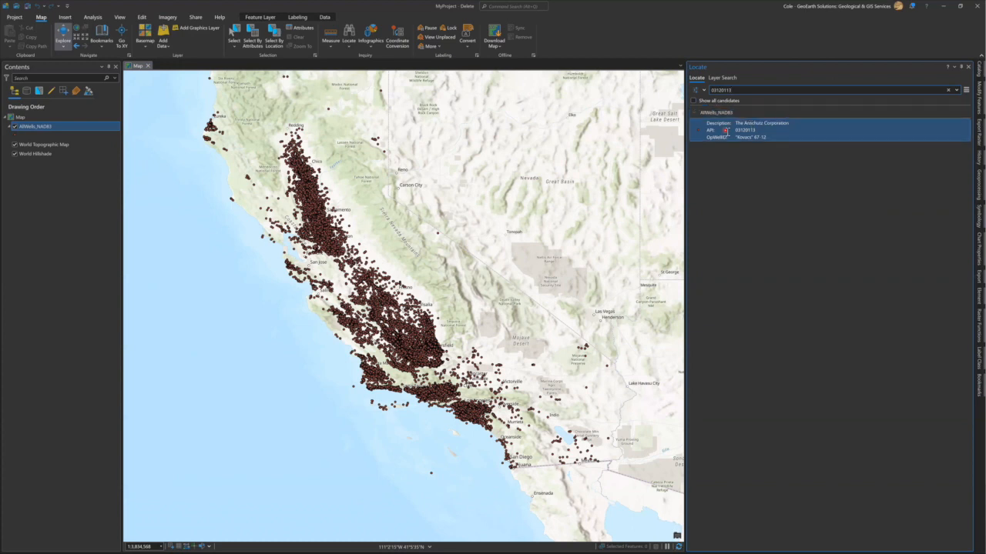
pyautogui.click(967, 90)
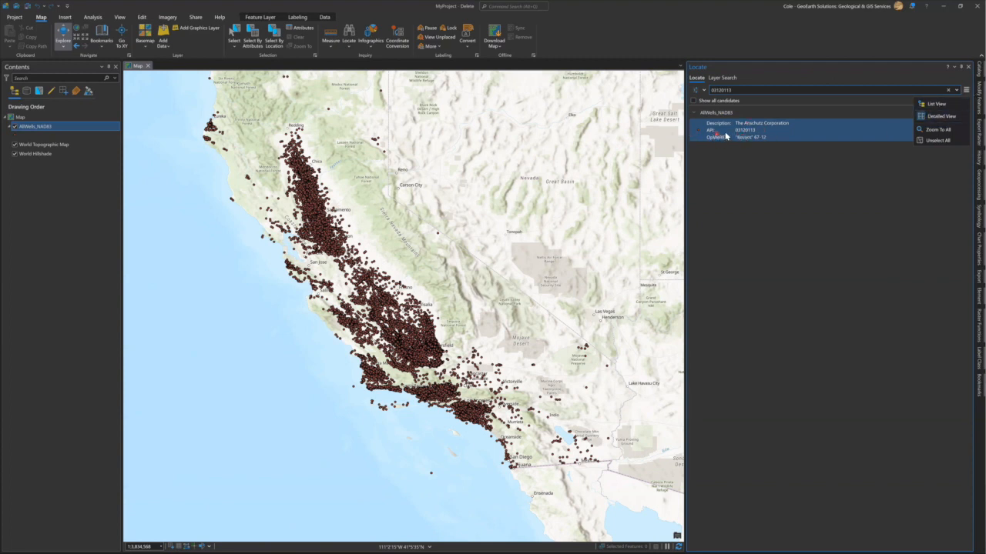
pyautogui.click(766, 100)
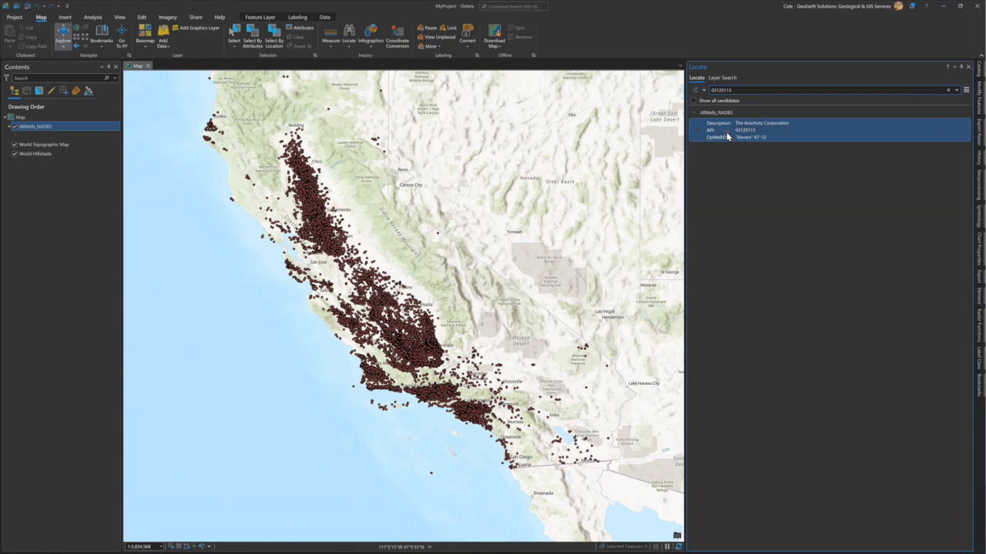
# Flash the found AllWells_NAD83 well on the map.
pyautogui.rightClick(727, 136)
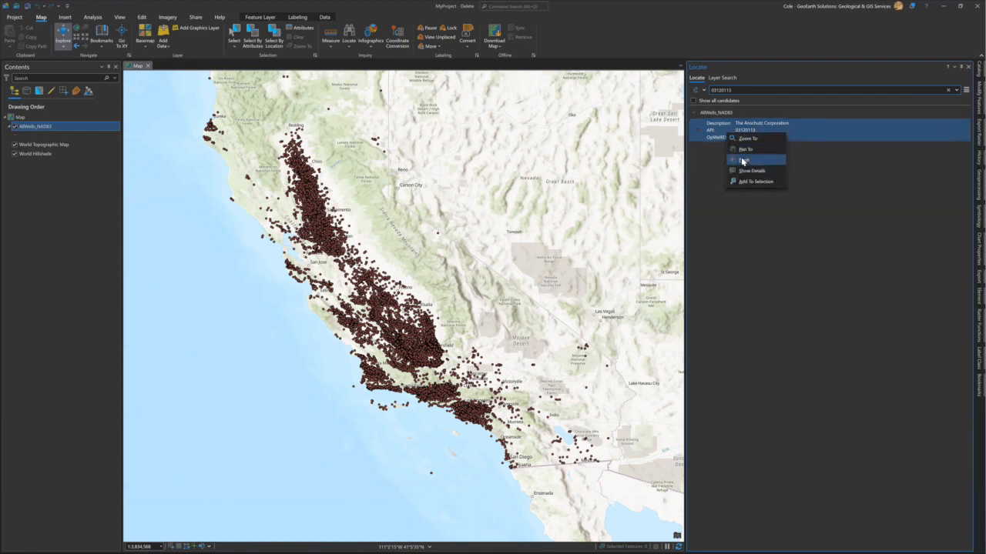
pyautogui.click(742, 160)
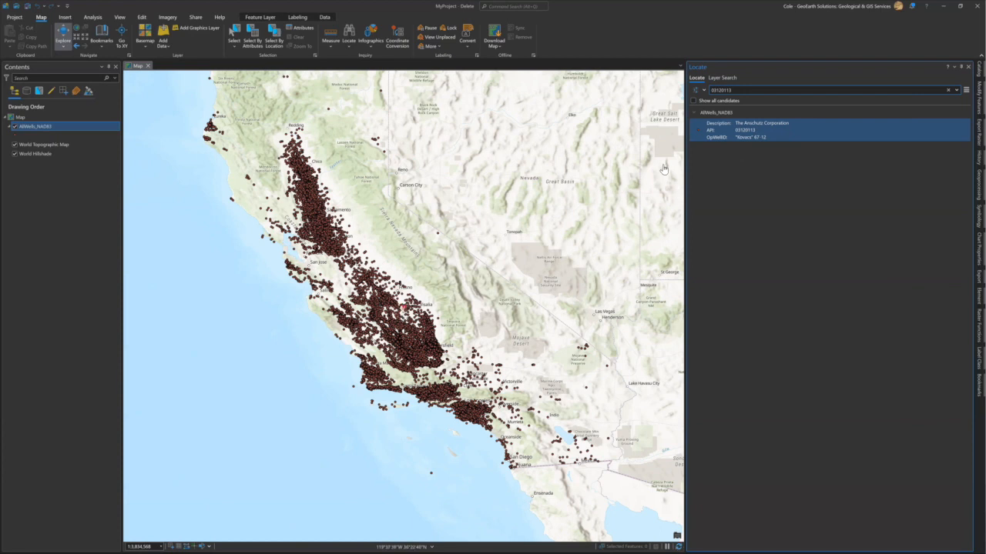
pyautogui.rightClick(737, 127)
pyautogui.click(724, 134)
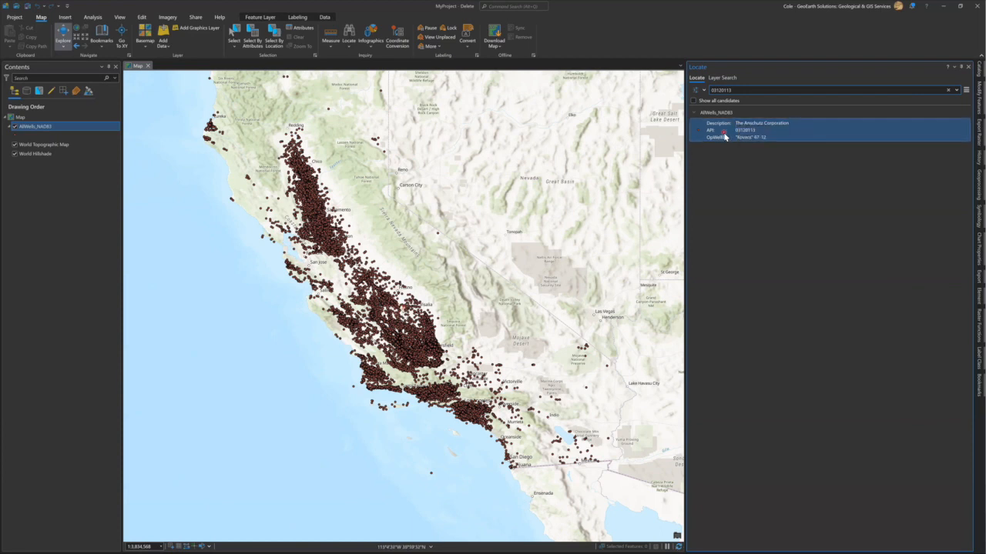
pyautogui.rightClick(727, 137)
pyautogui.click(733, 140)
# Pan and repeatedly zoom to the found well until the map shows Fresno's San Joaquin Valley.
pyautogui.rightClick(733, 137)
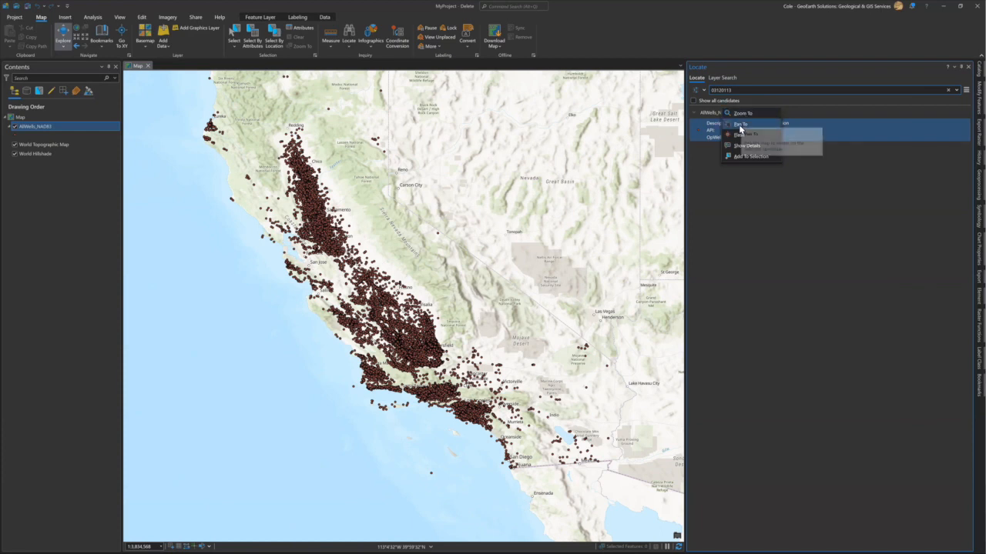
pyautogui.click(739, 125)
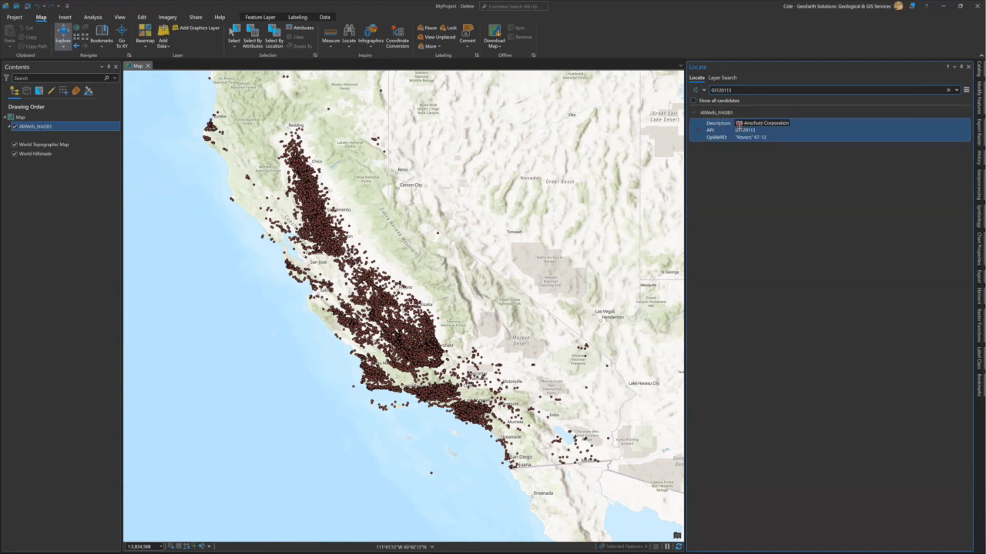
pyautogui.rightClick(714, 122)
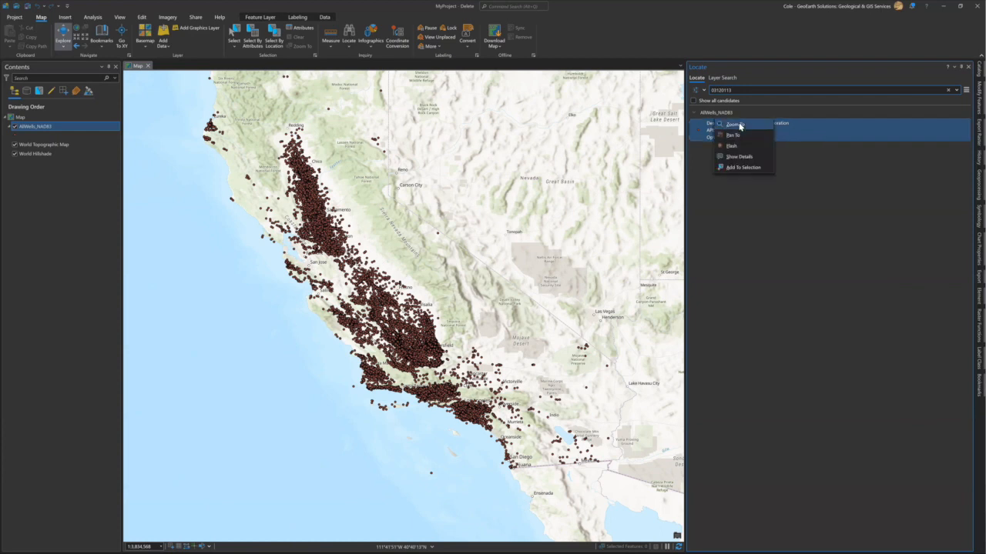
pyautogui.click(737, 125)
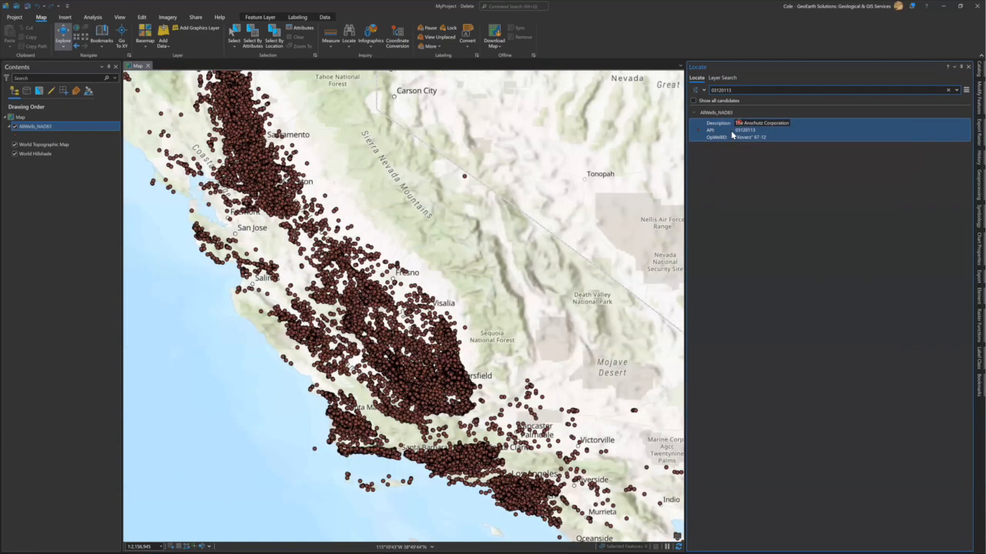
pyautogui.rightClick(732, 135)
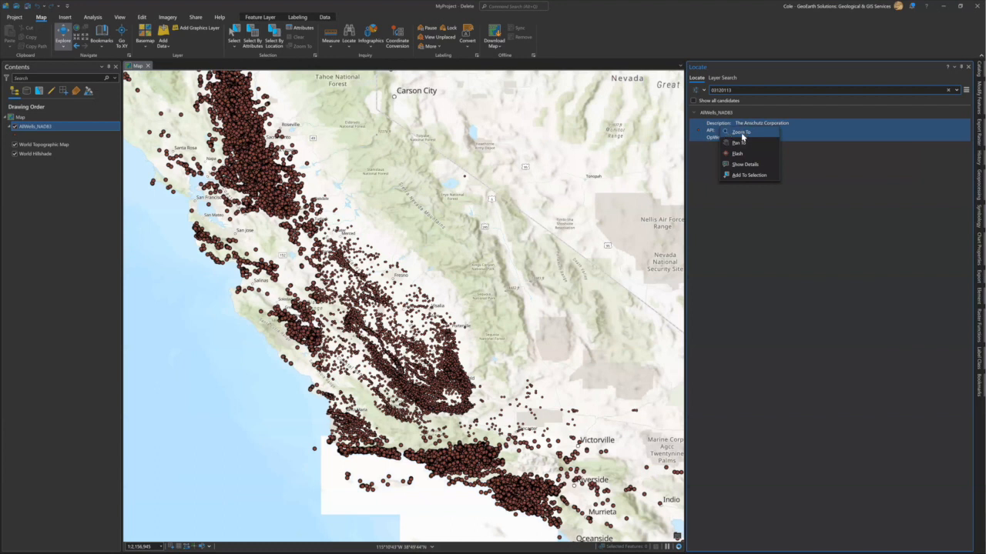
pyautogui.click(740, 133)
pyautogui.rightClick(726, 137)
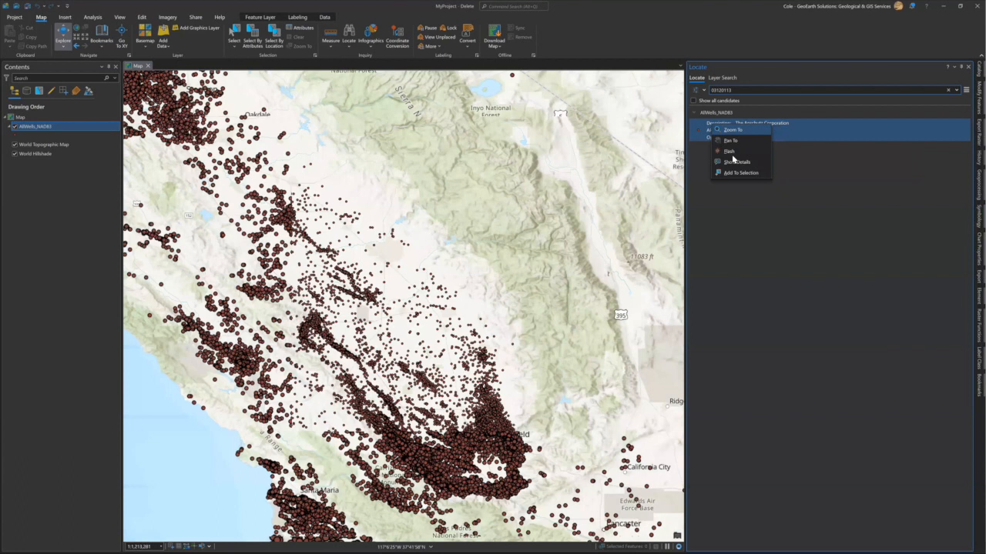
pyautogui.click(732, 154)
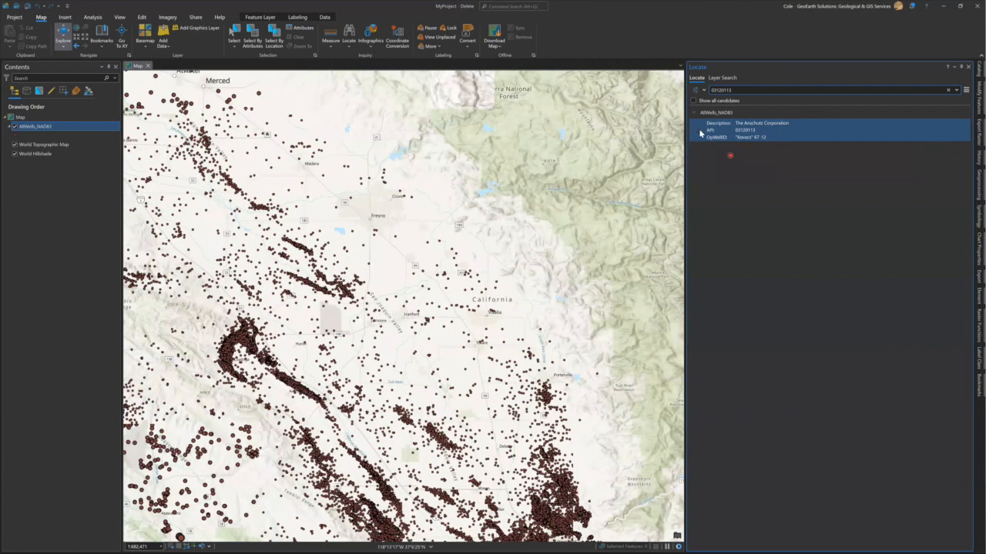
pyautogui.rightClick(742, 152)
pyautogui.click(741, 148)
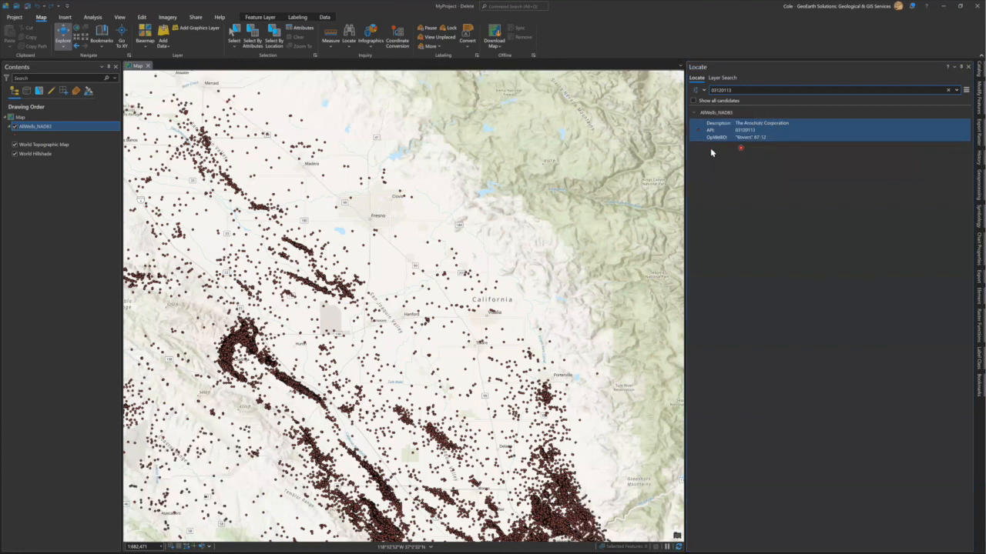
pyautogui.click(33, 247)
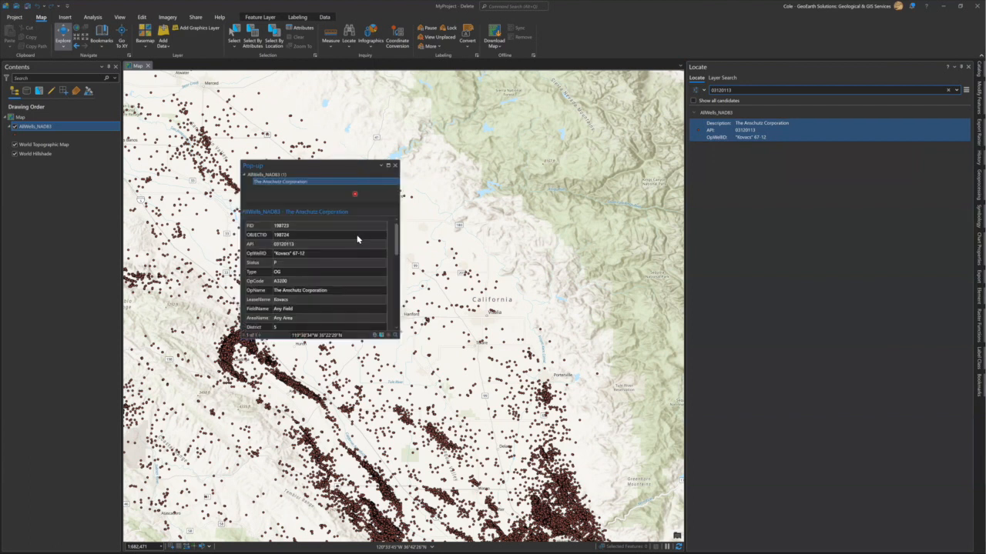
pyautogui.scroll(-1, 369, 245)
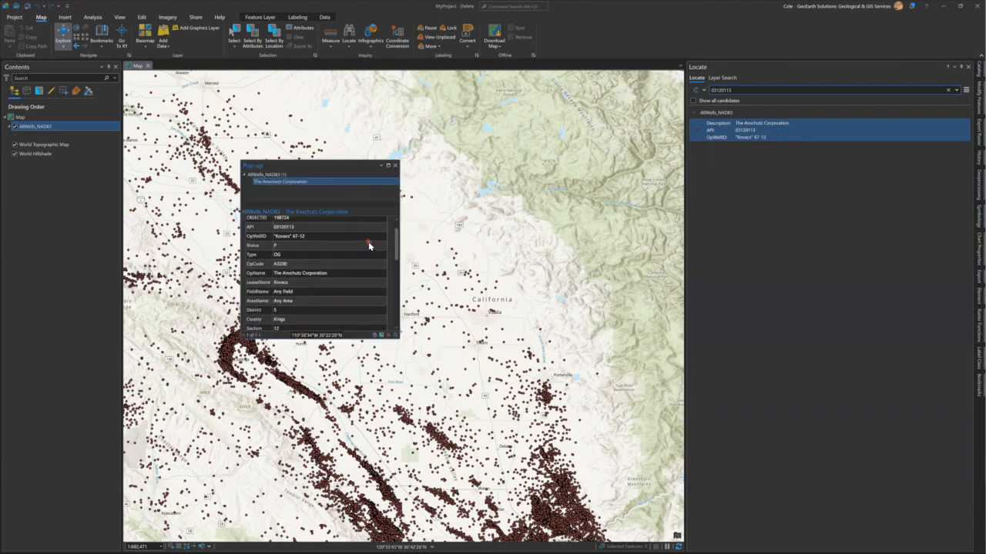
pyautogui.scroll(-1, 369, 245)
pyautogui.scroll(-3, 369, 244)
pyautogui.scroll(2, 368, 245)
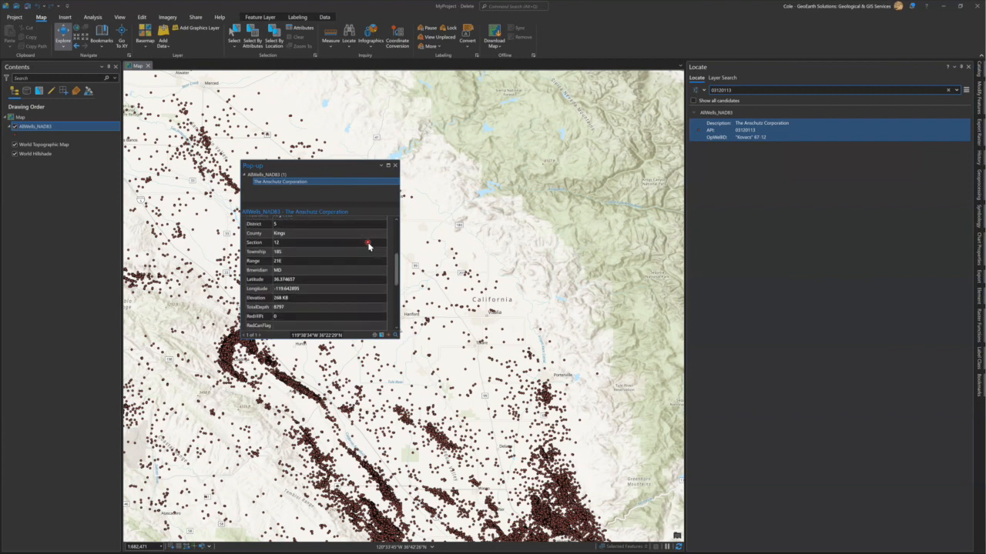
pyautogui.click(396, 167)
pyautogui.rightClick(727, 134)
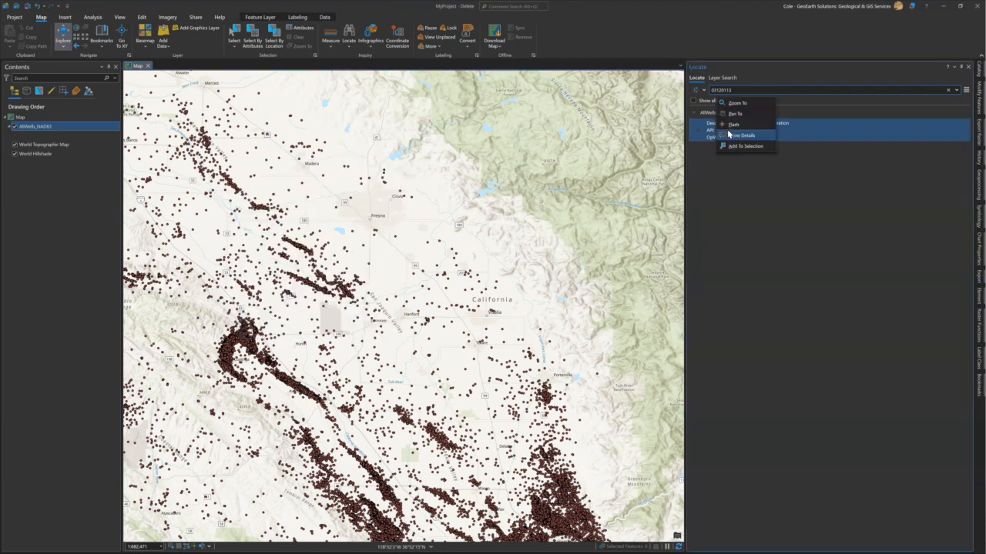
pyautogui.click(732, 124)
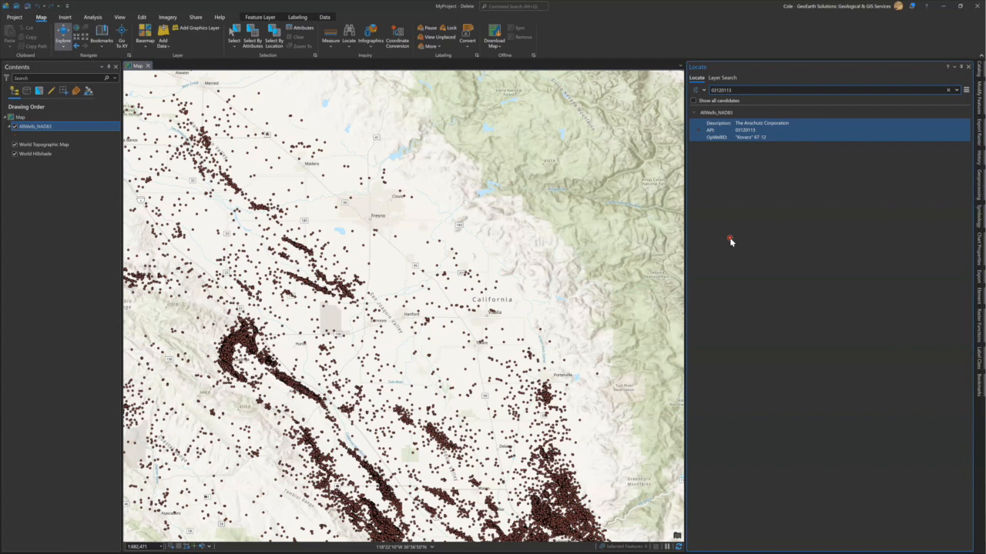
pyautogui.click(703, 90)
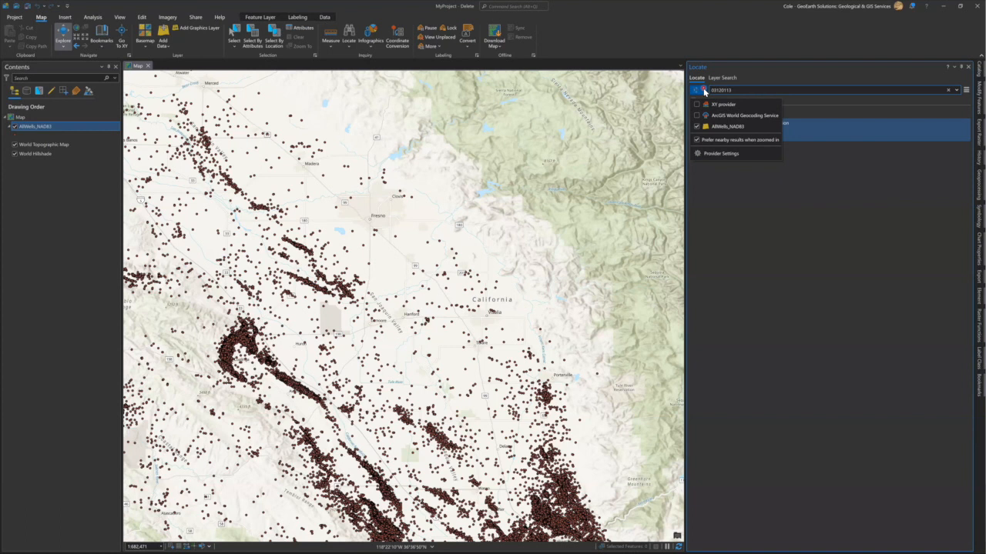
# Replace the API number in Locate with the well's OpWellID and run the search.
pyautogui.click(739, 89)
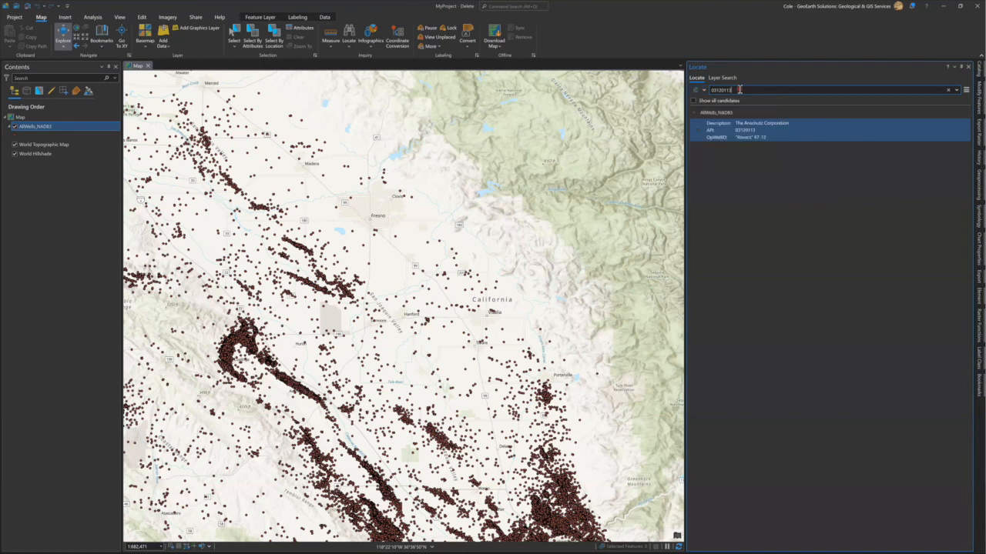
pyautogui.doubleClick(710, 91)
pyautogui.press('BackSpace')
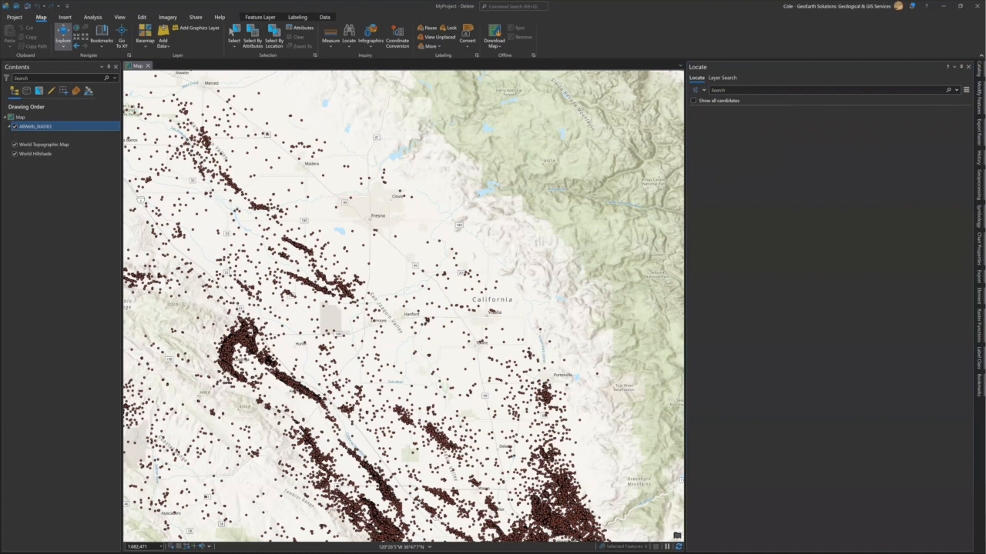
pyautogui.click(727, 89)
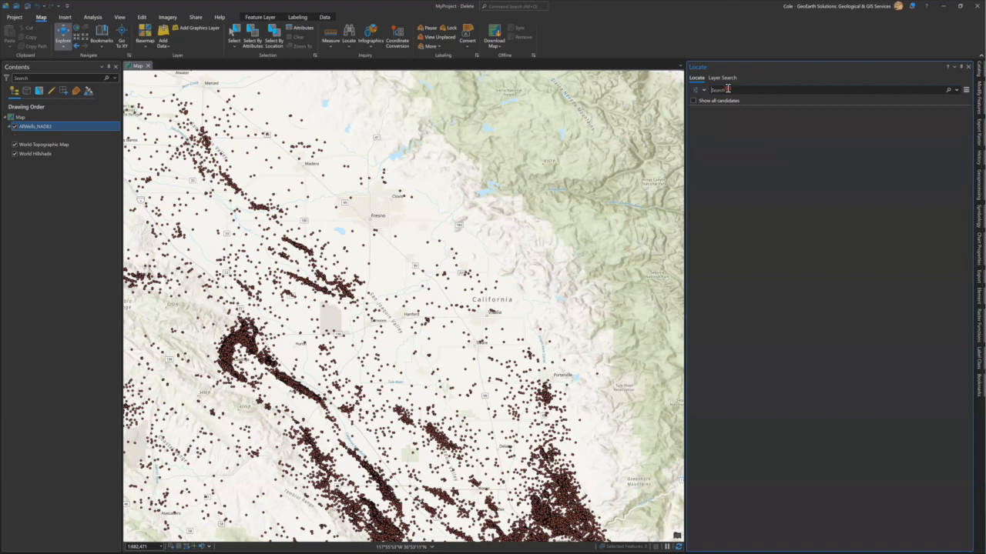
pyautogui.write('Kovacs 37-12')
pyautogui.press('Return')
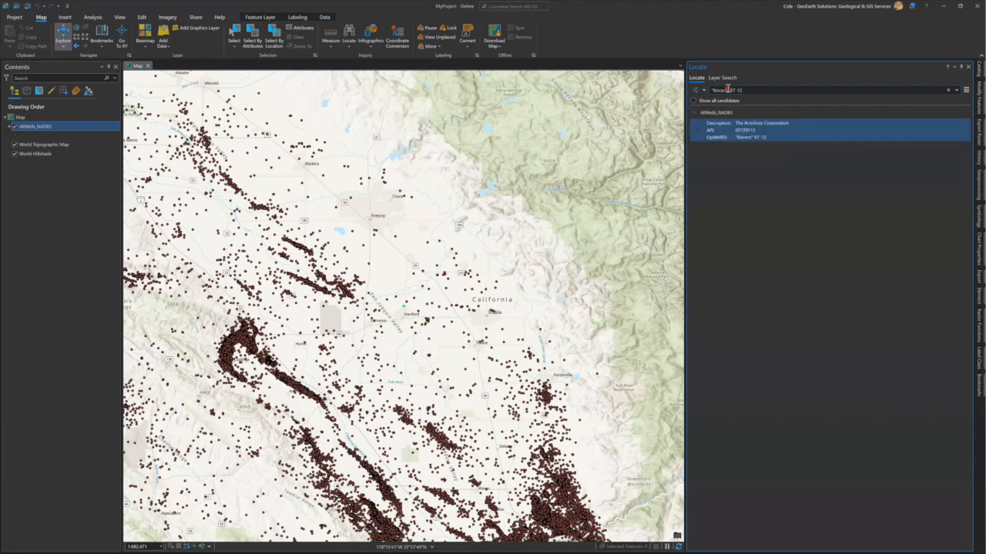
# Select the matching API 03120113 well and flash it on the map.
pyautogui.click(729, 136)
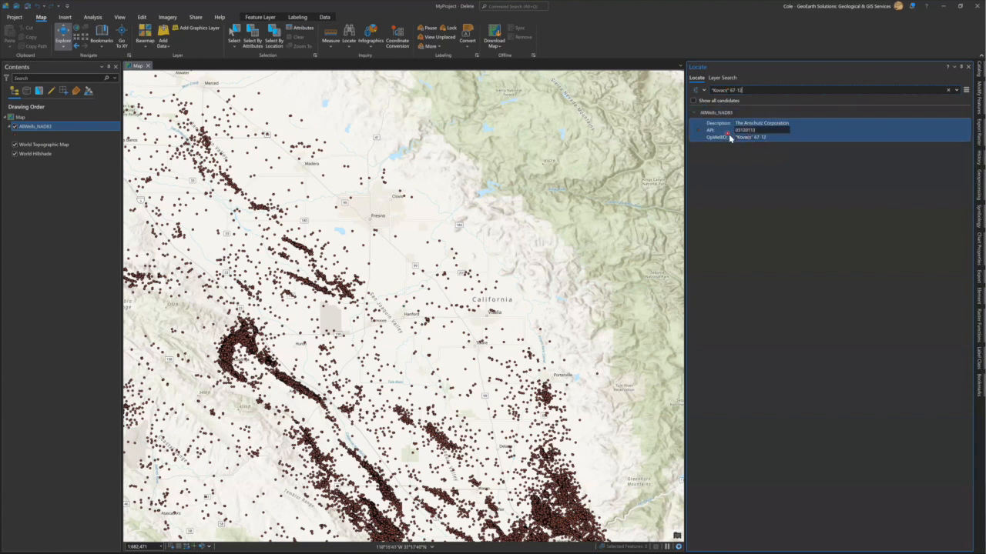
pyautogui.rightClick(810, 134)
pyautogui.click(818, 137)
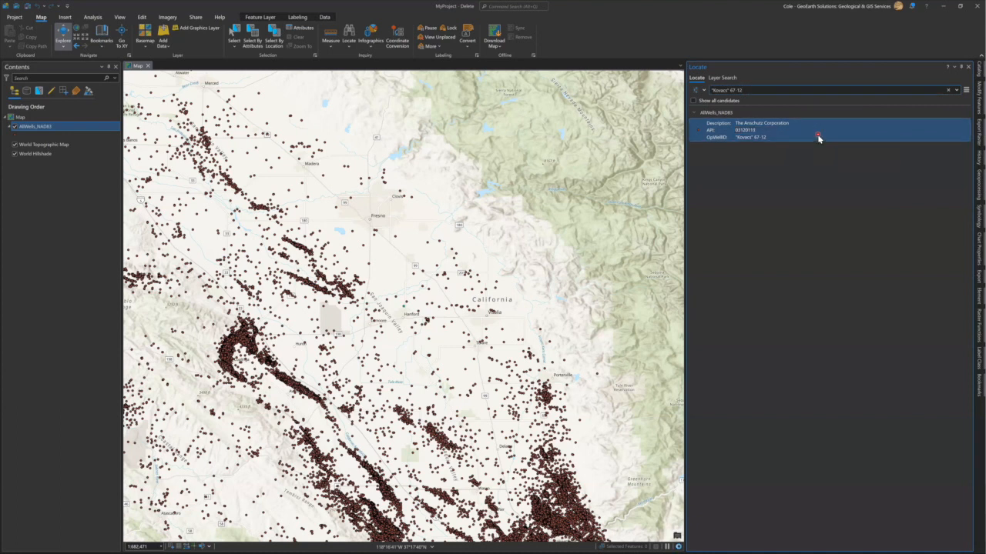
pyautogui.click(701, 93)
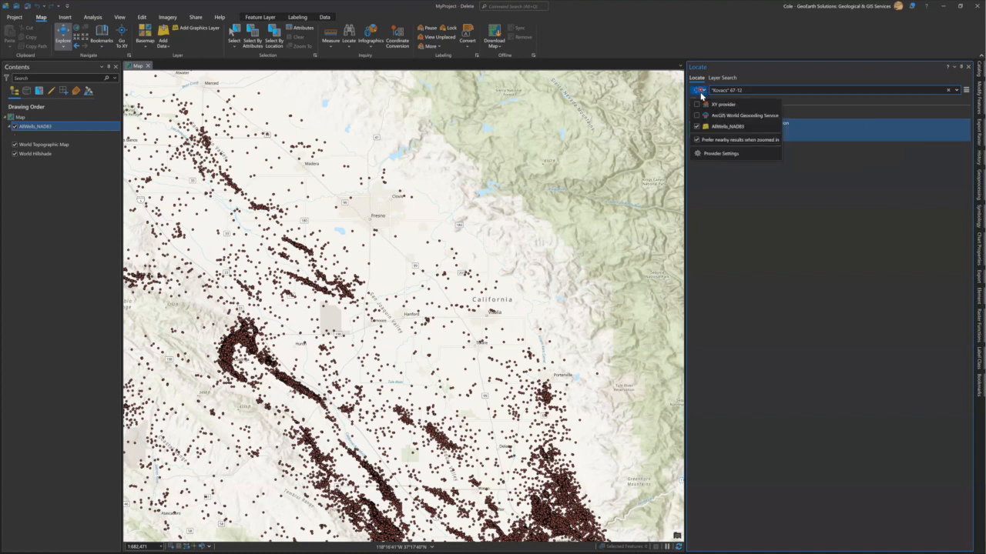
# Open AllWells_NAD83 field options and confirm API and OpWellID both use Equals search mode.
pyautogui.click(719, 154)
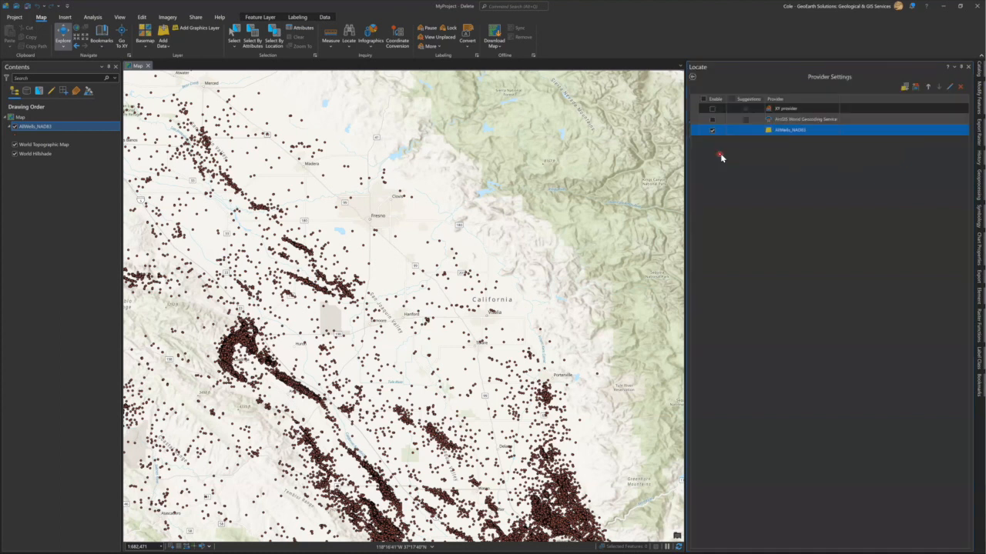
pyautogui.click(949, 86)
pyautogui.click(698, 106)
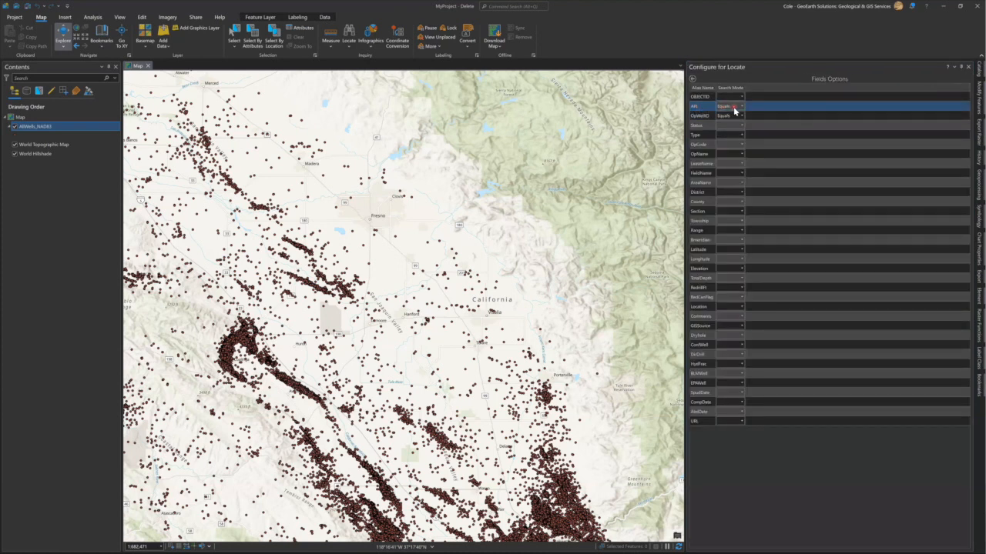
pyautogui.click(699, 117)
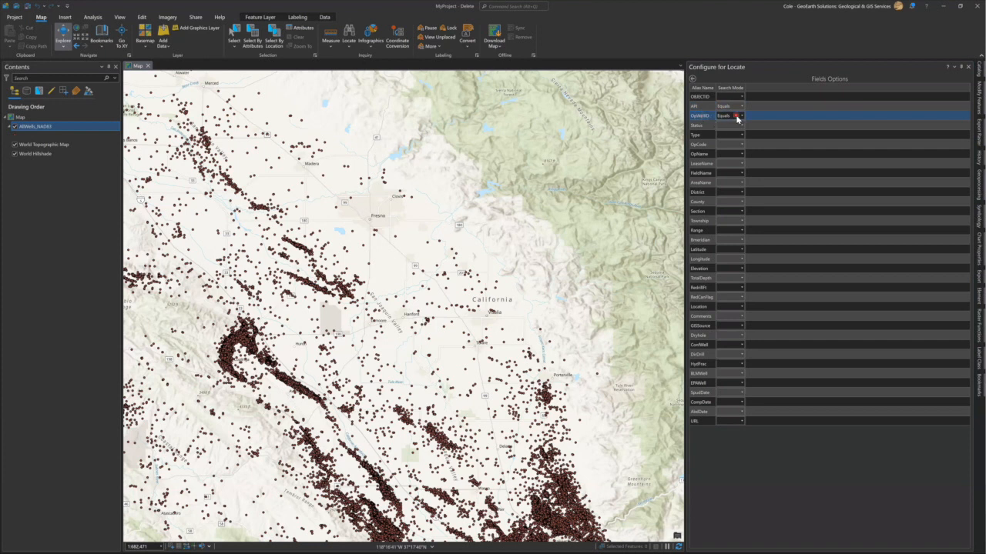
pyautogui.click(741, 116)
pyautogui.click(740, 116)
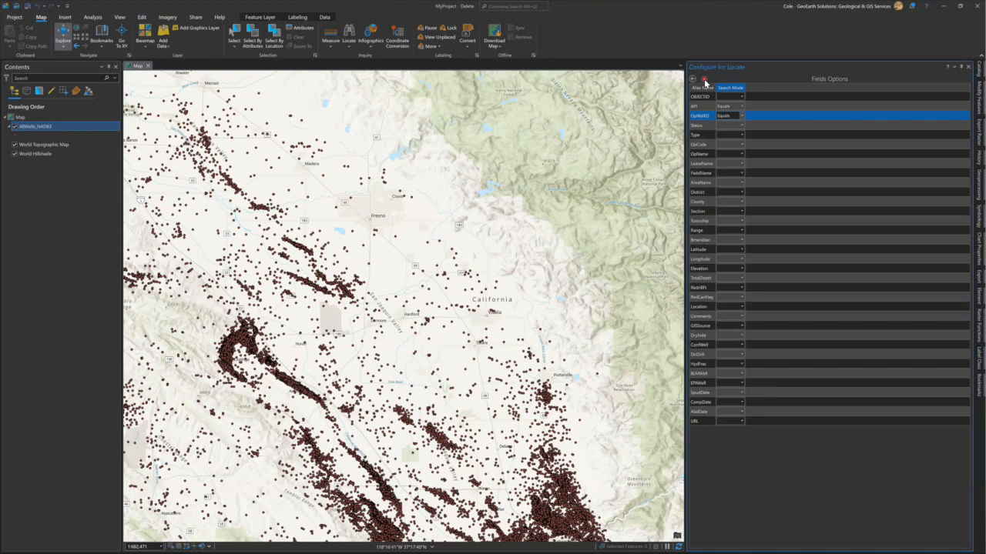